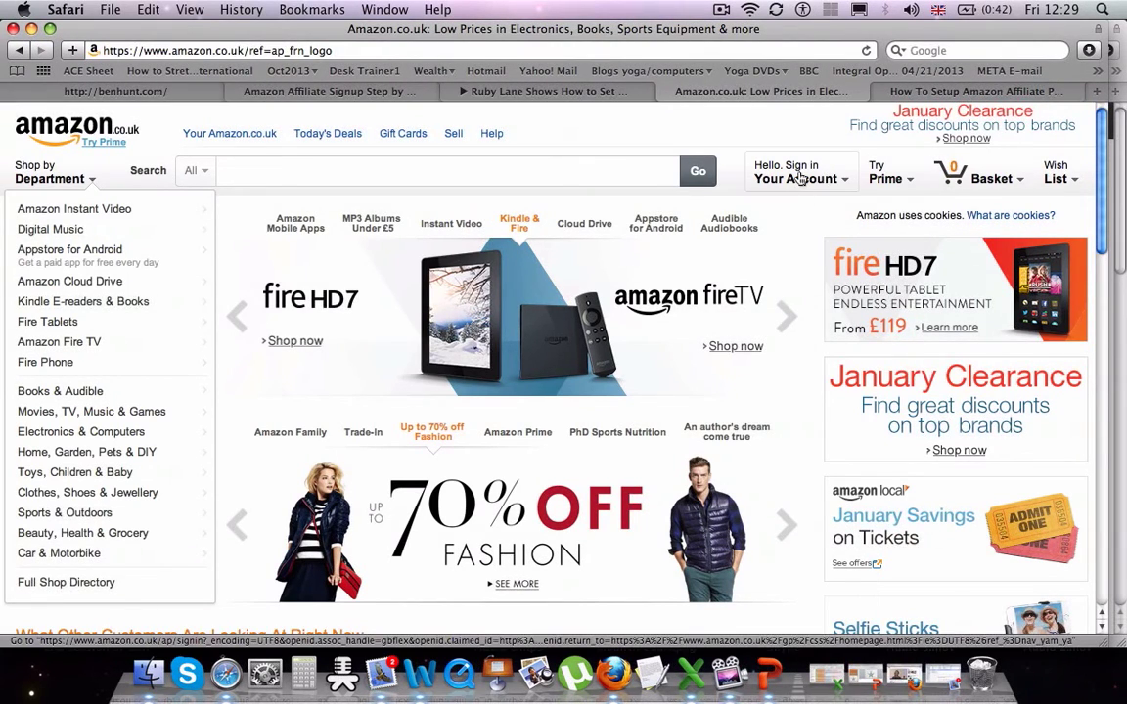
- Start a new Amazon.co.uk customer account, entering the customer's first name and e-mail address twice
mouse_move(796, 179)
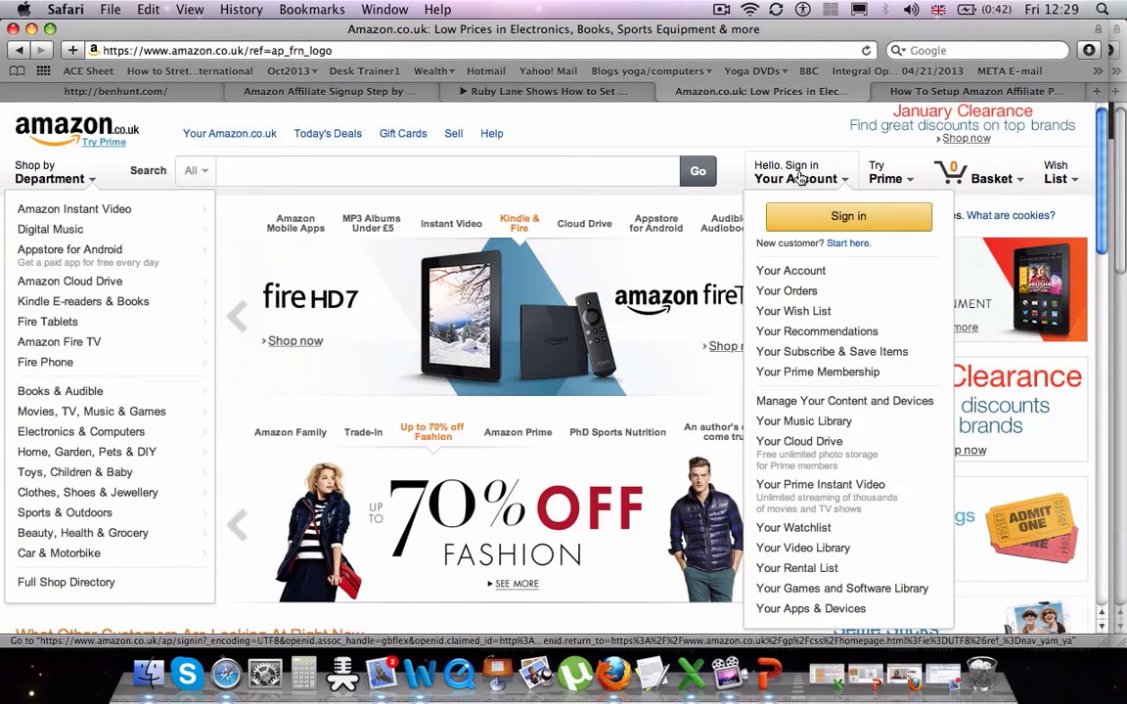
click(848, 245)
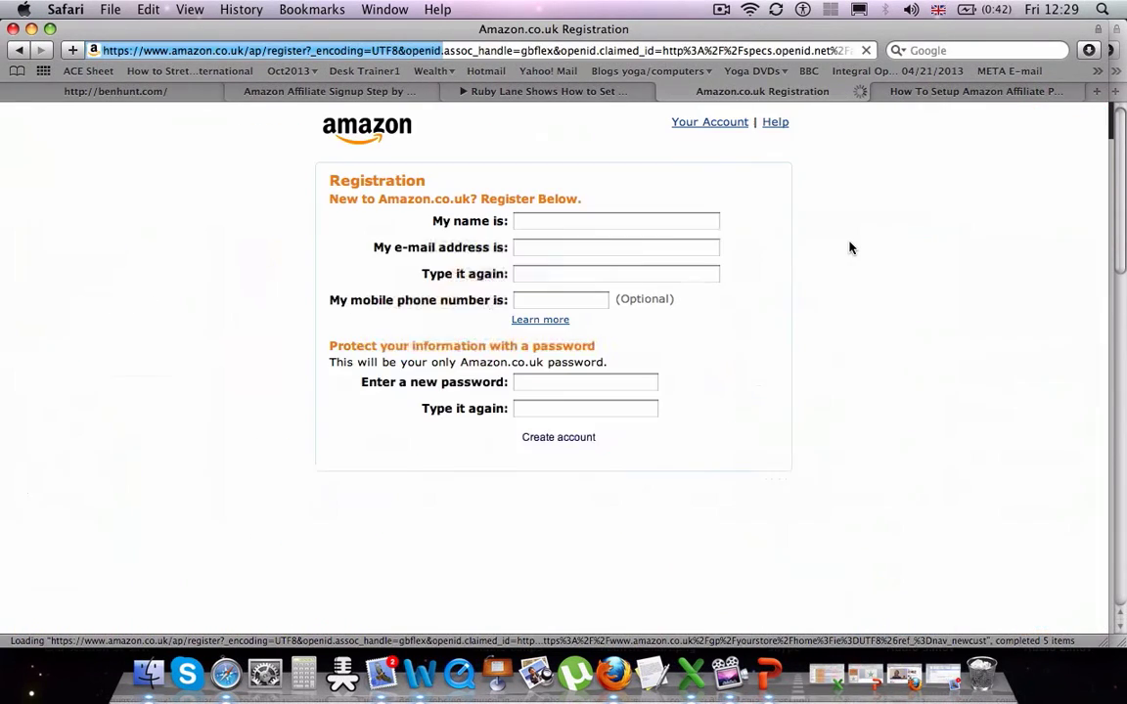
text(Marion)
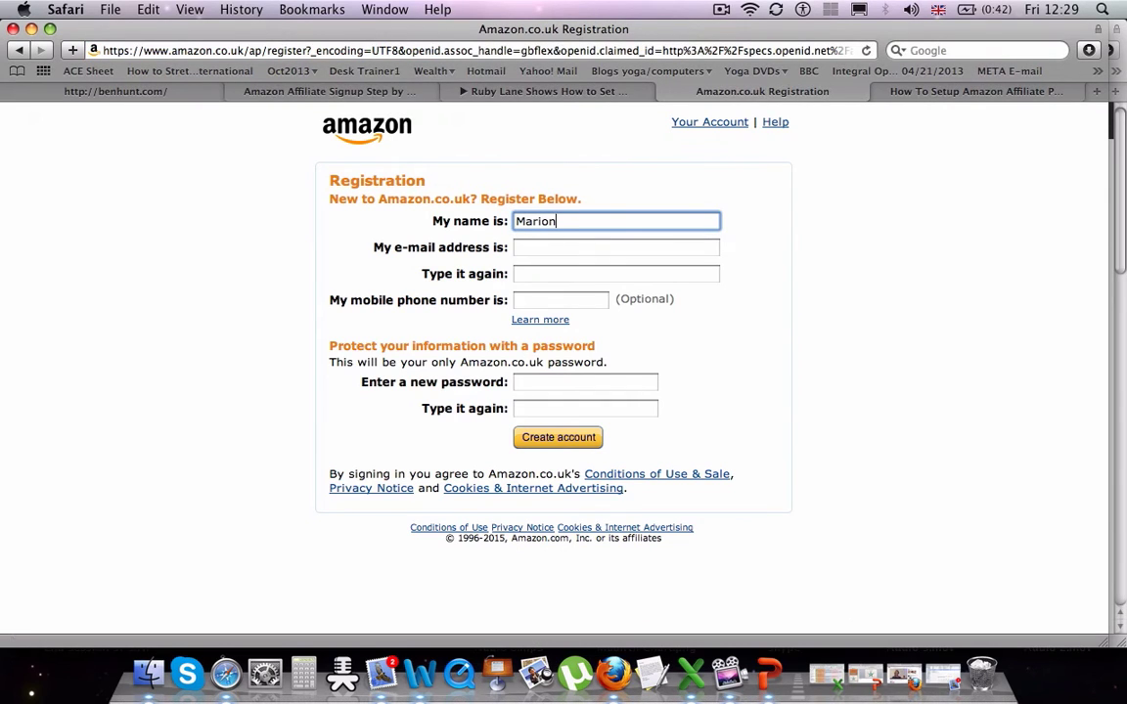
click(714, 248)
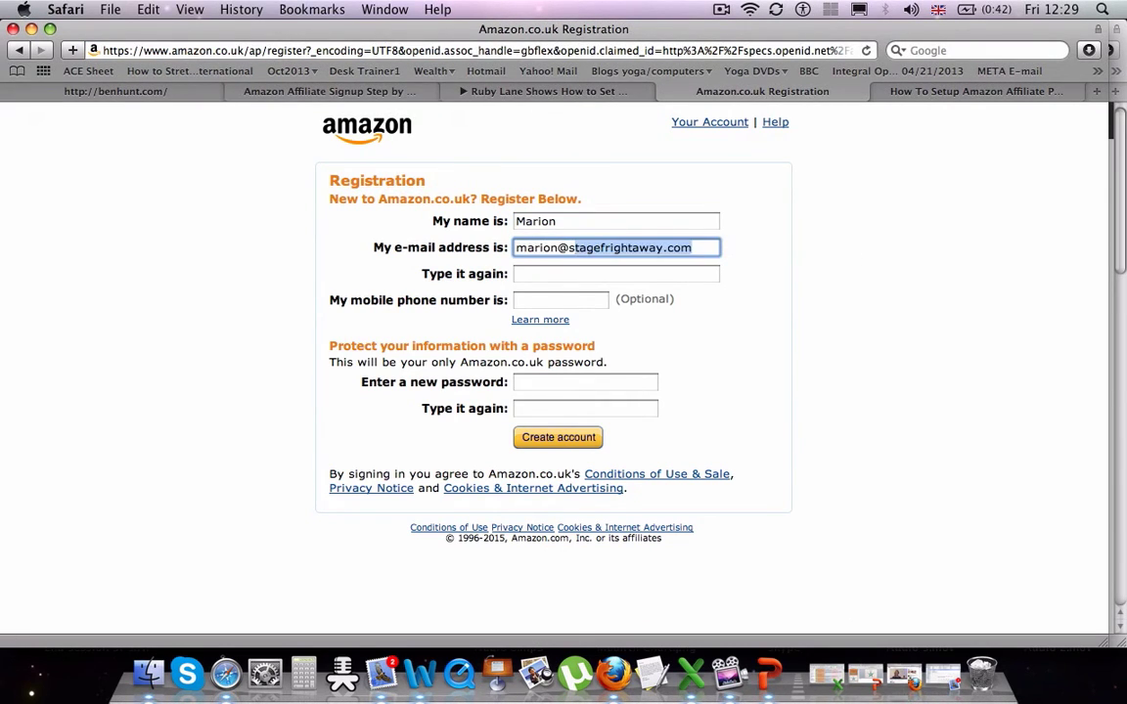
key(Tab)
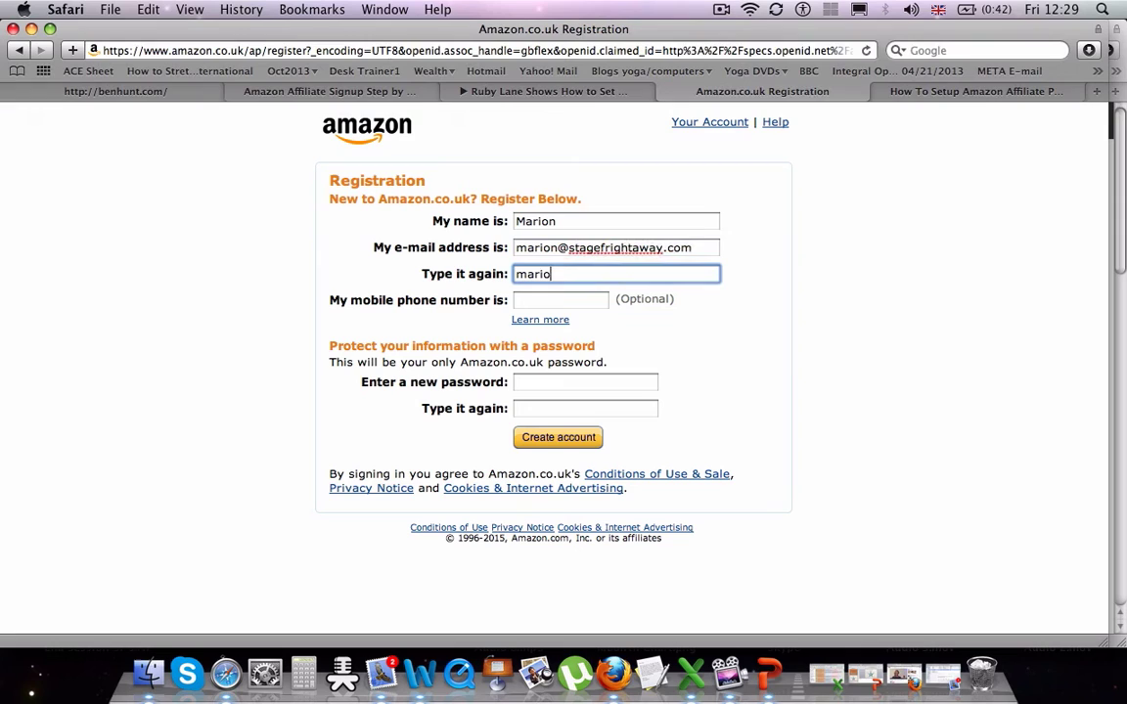
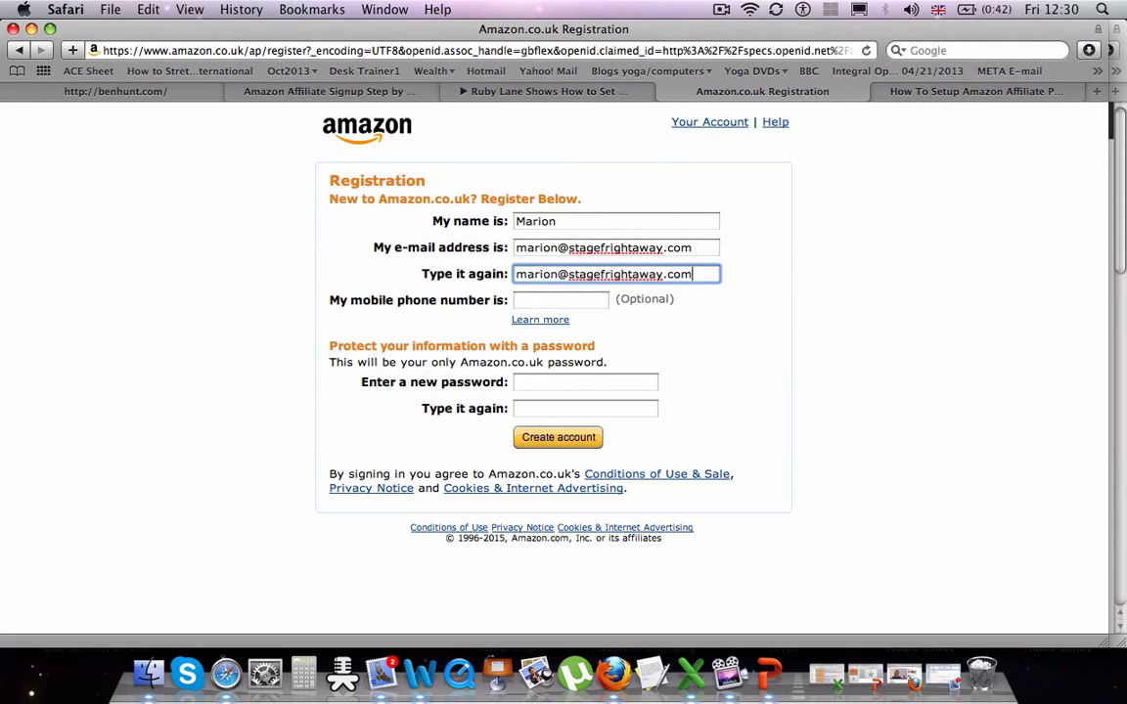
- Enter and confirm the account password, then submit the registration
key(Tab)
key(Tab)
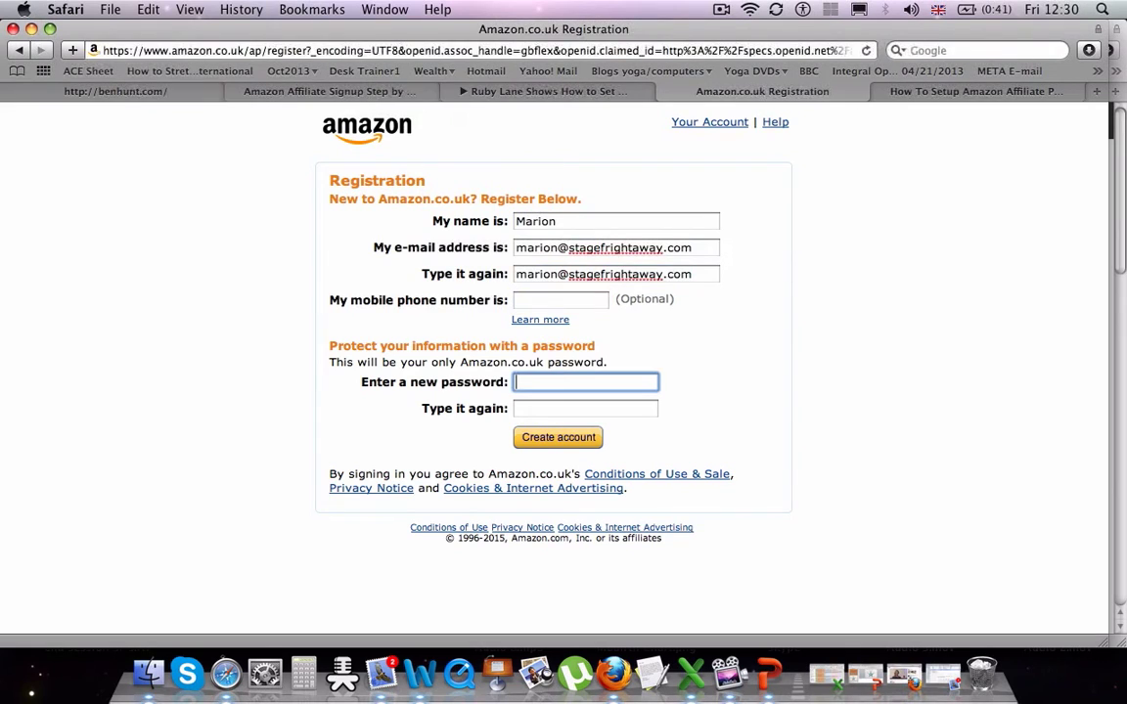
text(••••••)
key(Tab)
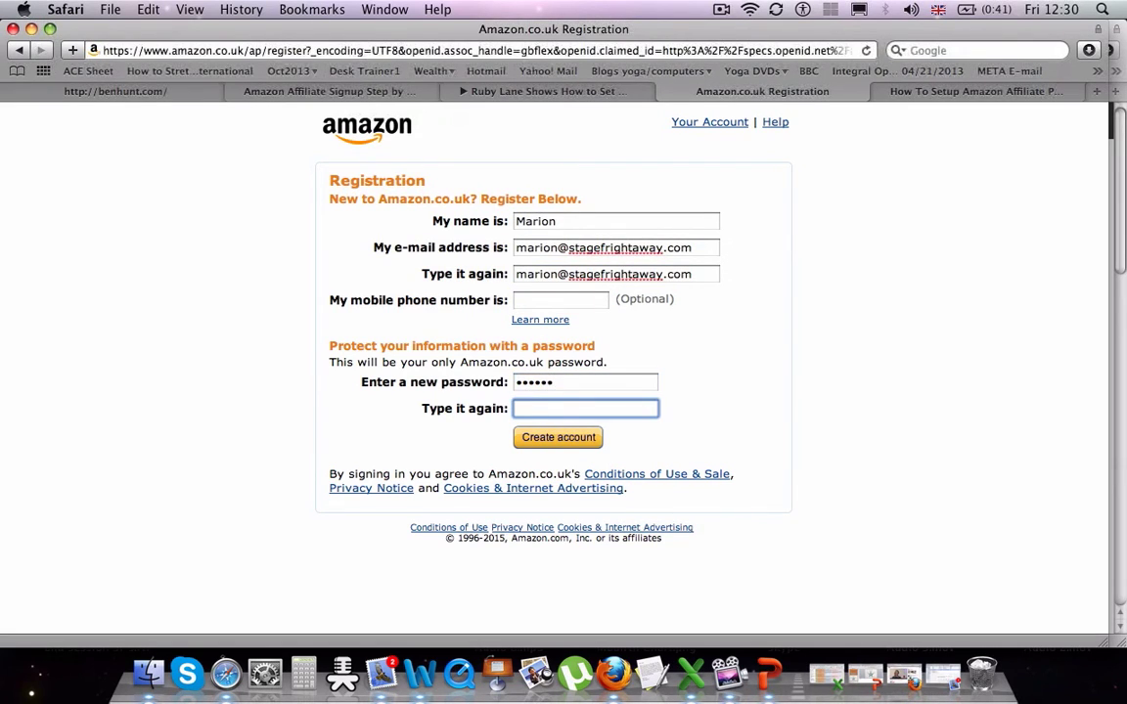
text(•••••)
click(566, 442)
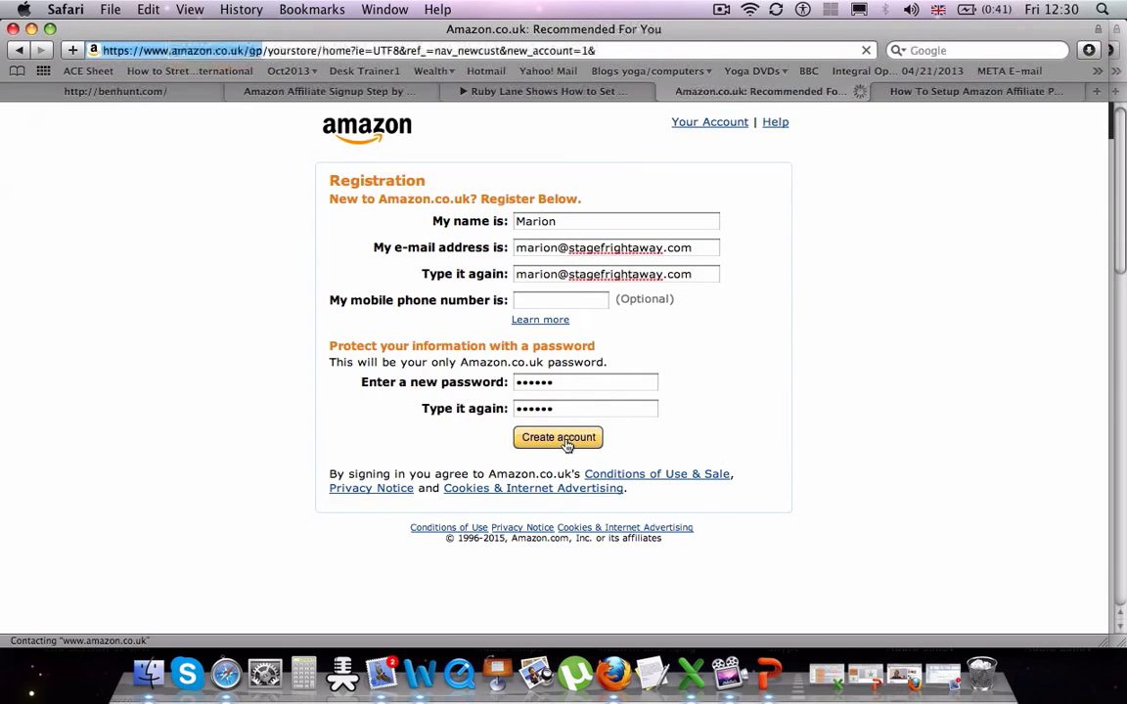
- Sign in to the Associates Programme from the site footer and begin the free application
scroll(552, 410, down, 20)
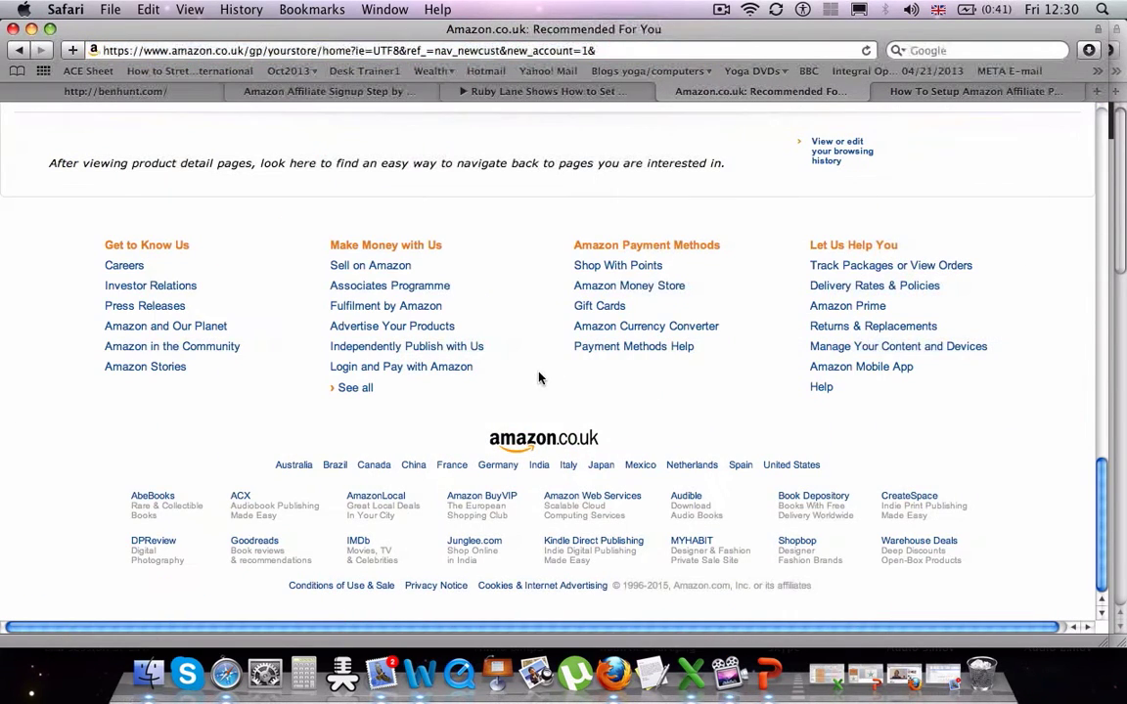
click(402, 294)
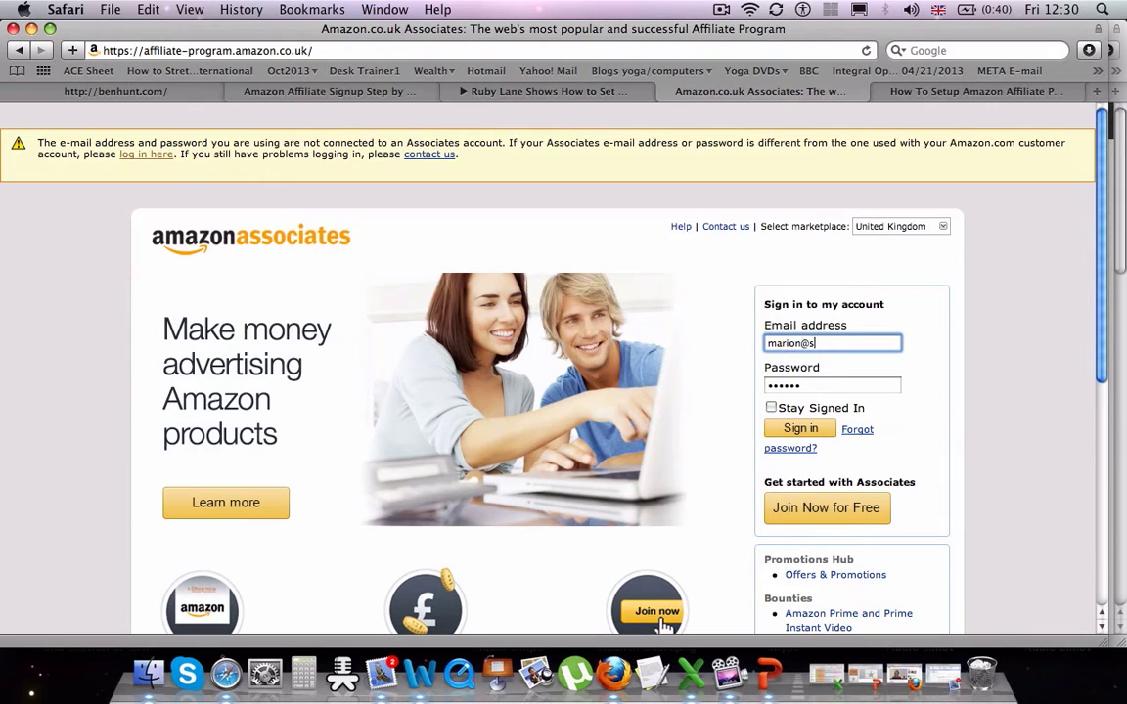
text(tagefrightaway.com)
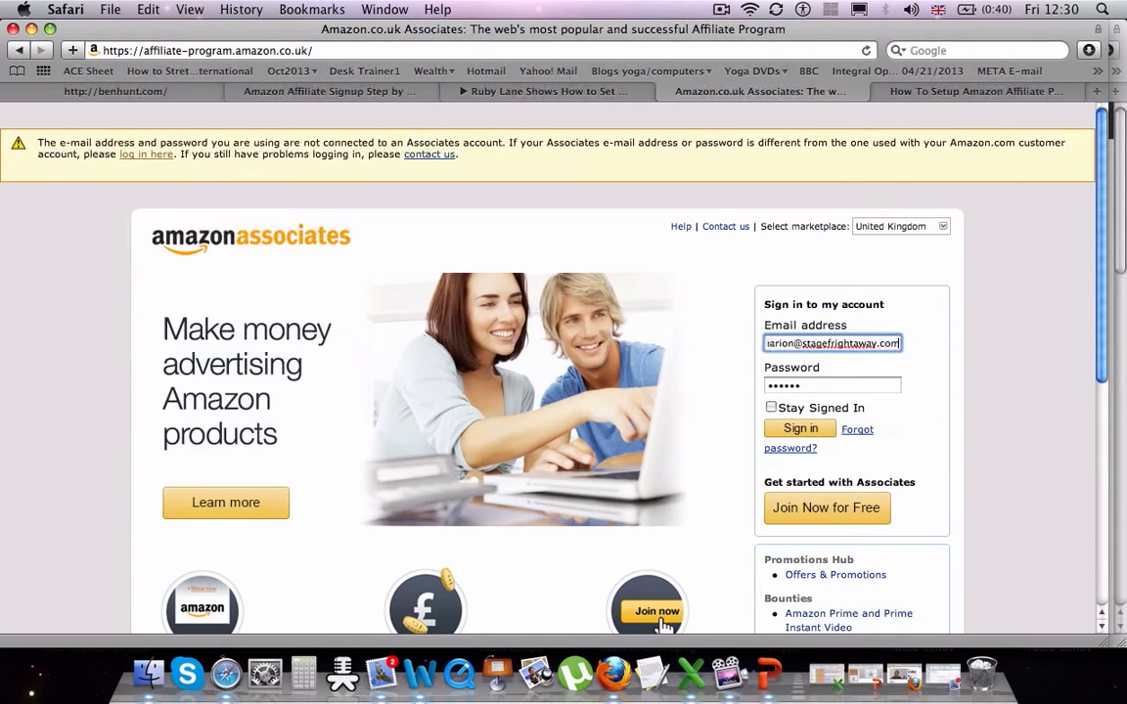
click(800, 385)
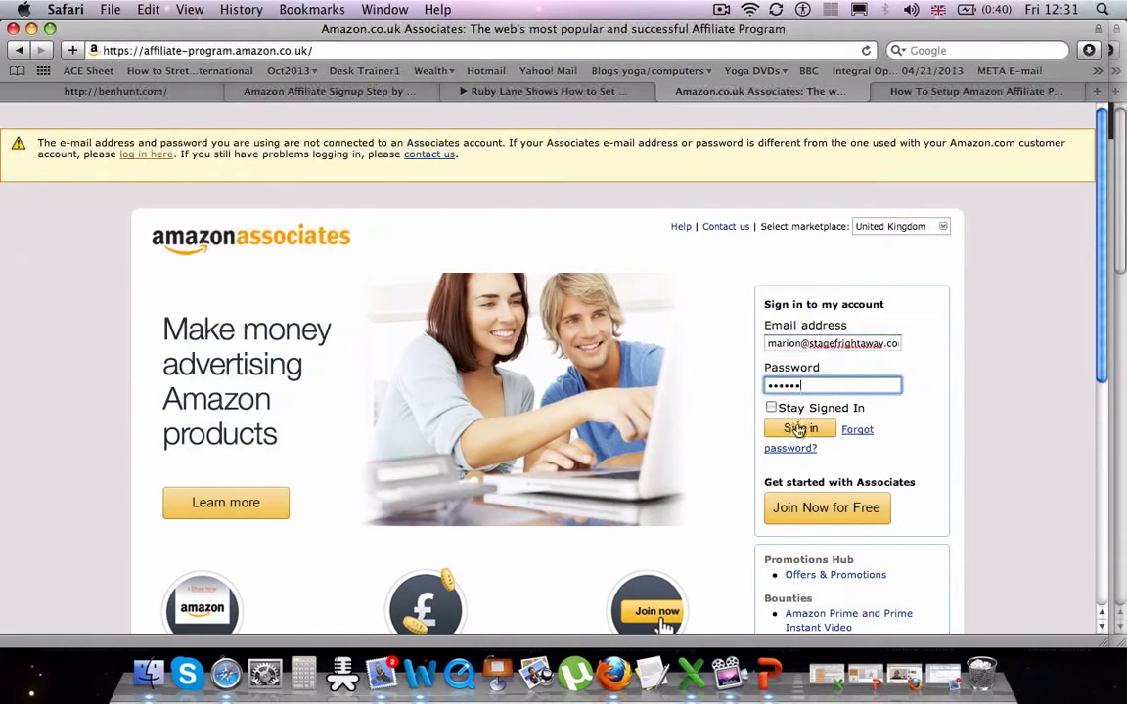
click(799, 431)
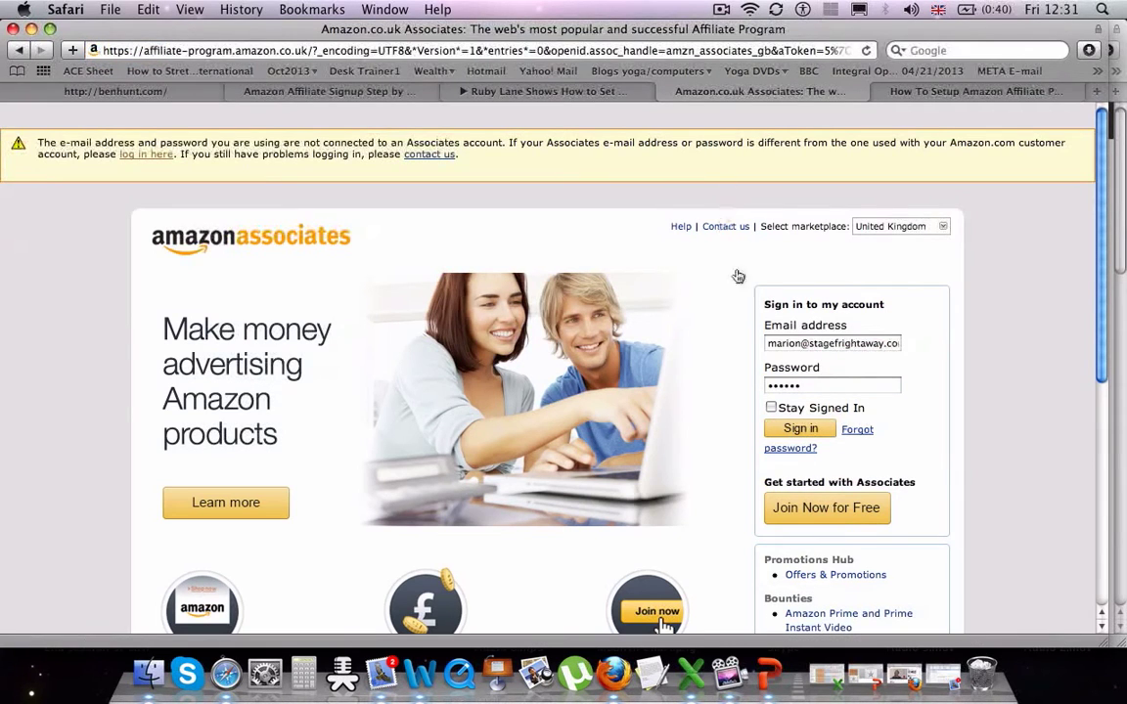
click(824, 508)
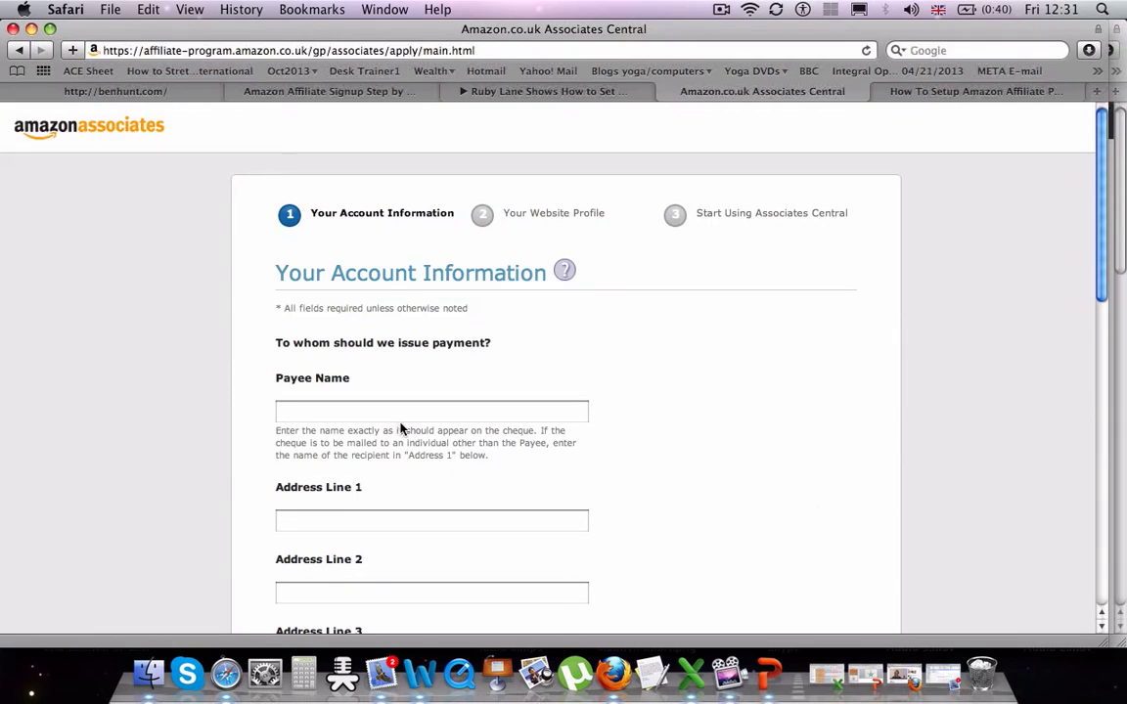
- Enter the payee's full name on the account information step and continue to the website profile
click(399, 411)
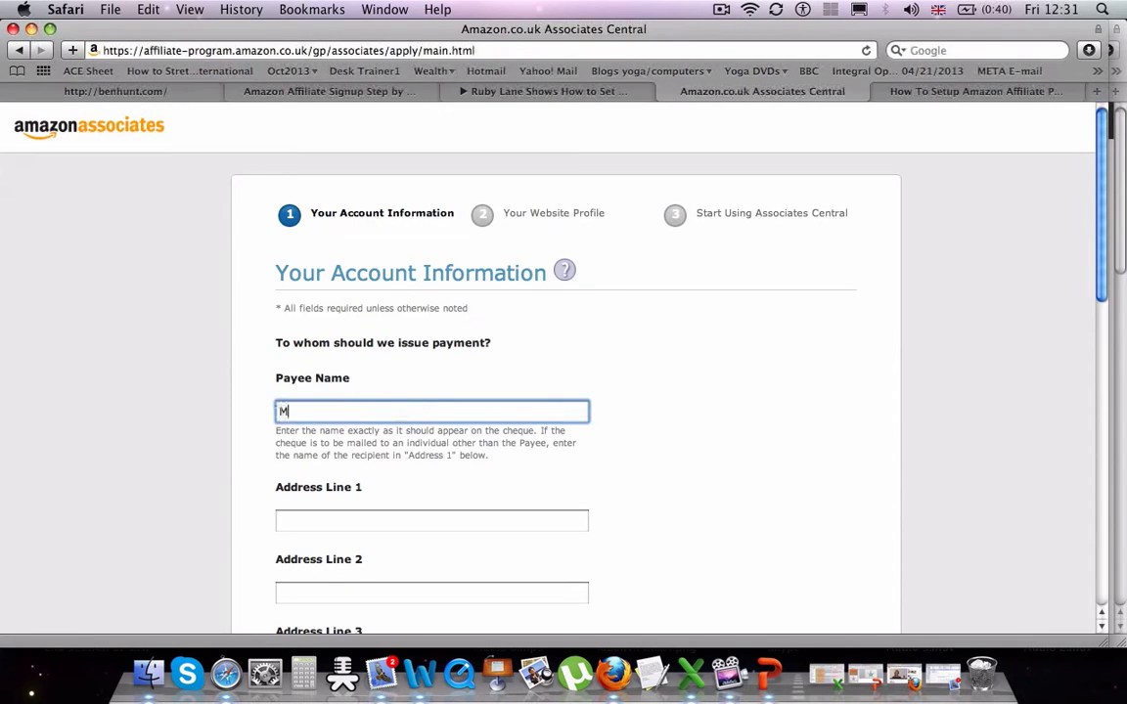
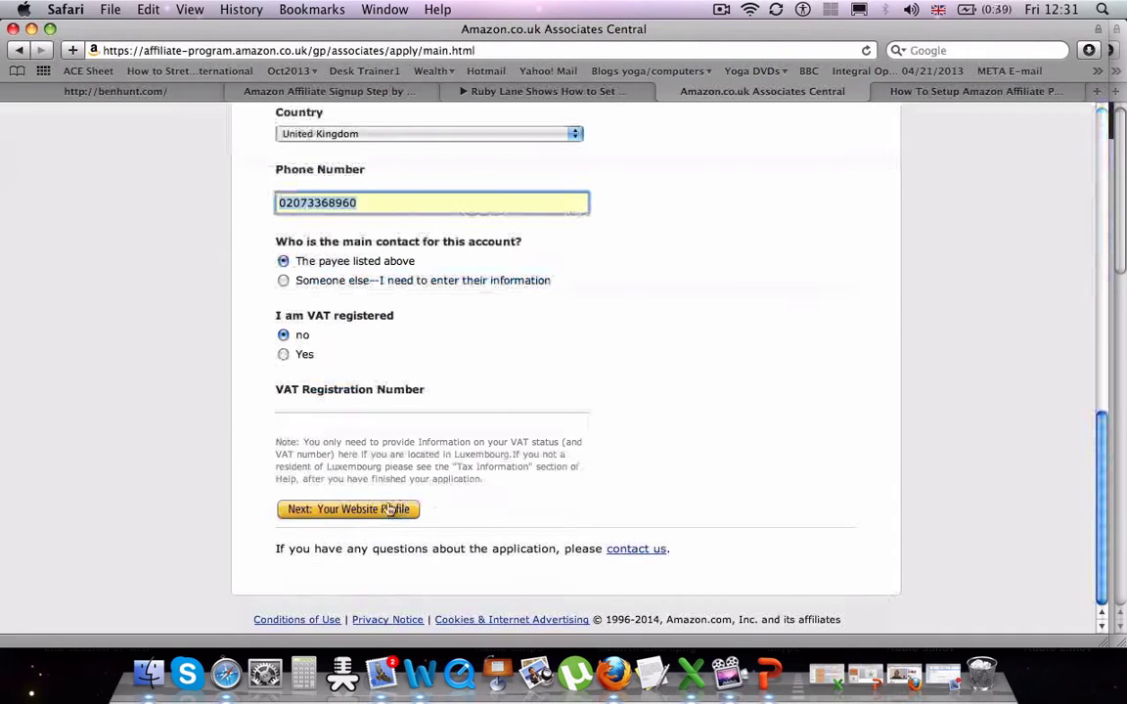
click(370, 518)
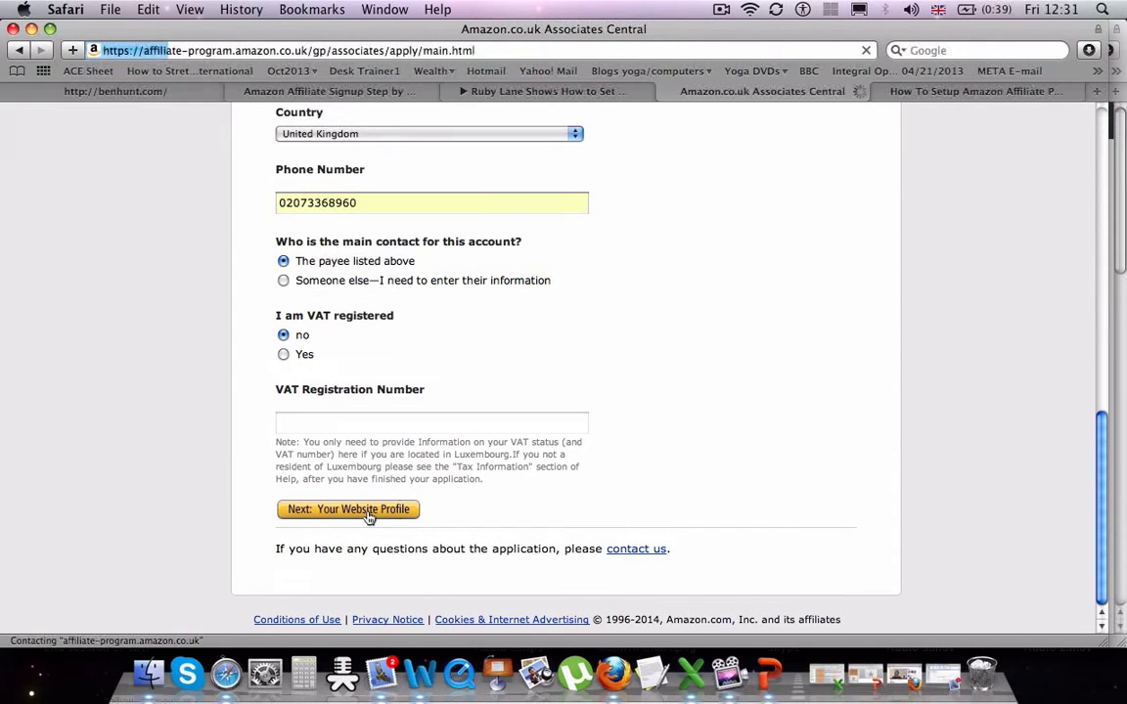
click(388, 436)
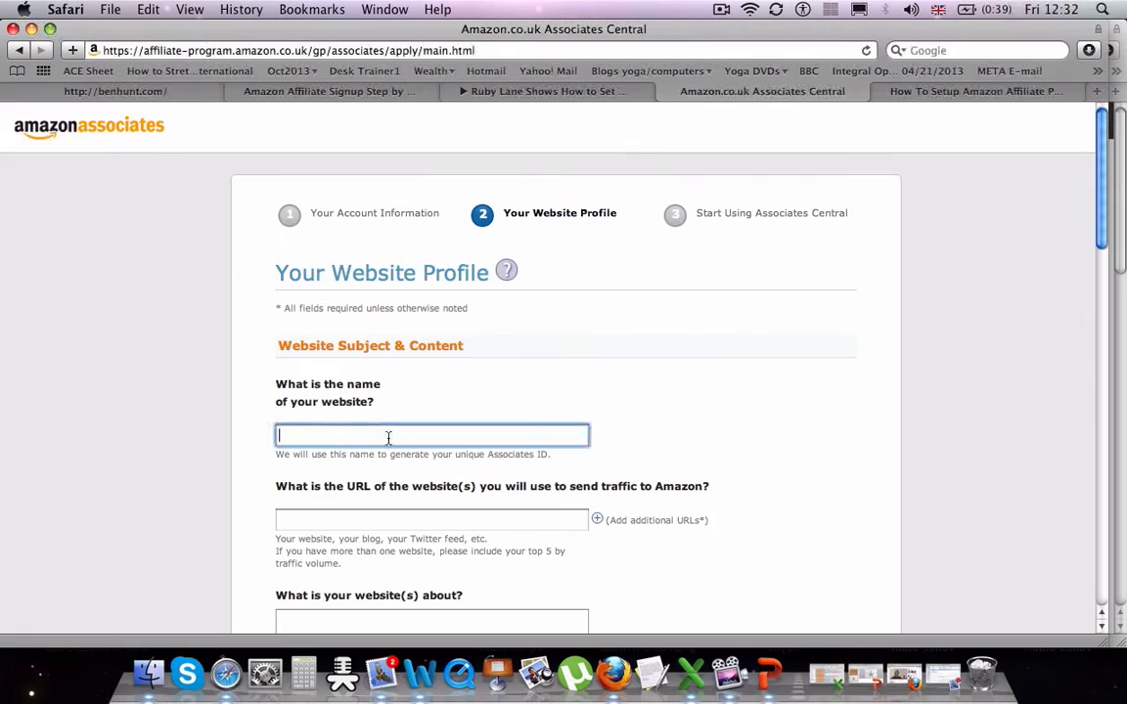
text(Stage Fright Away)
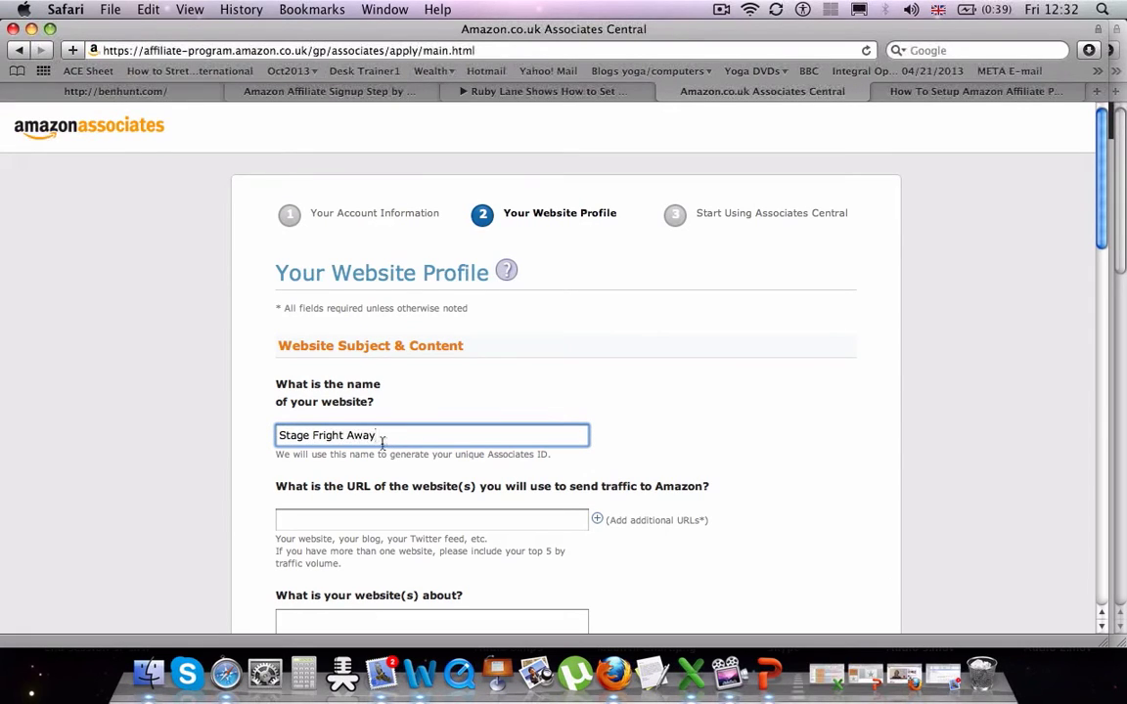
click(382, 521)
text(www.)
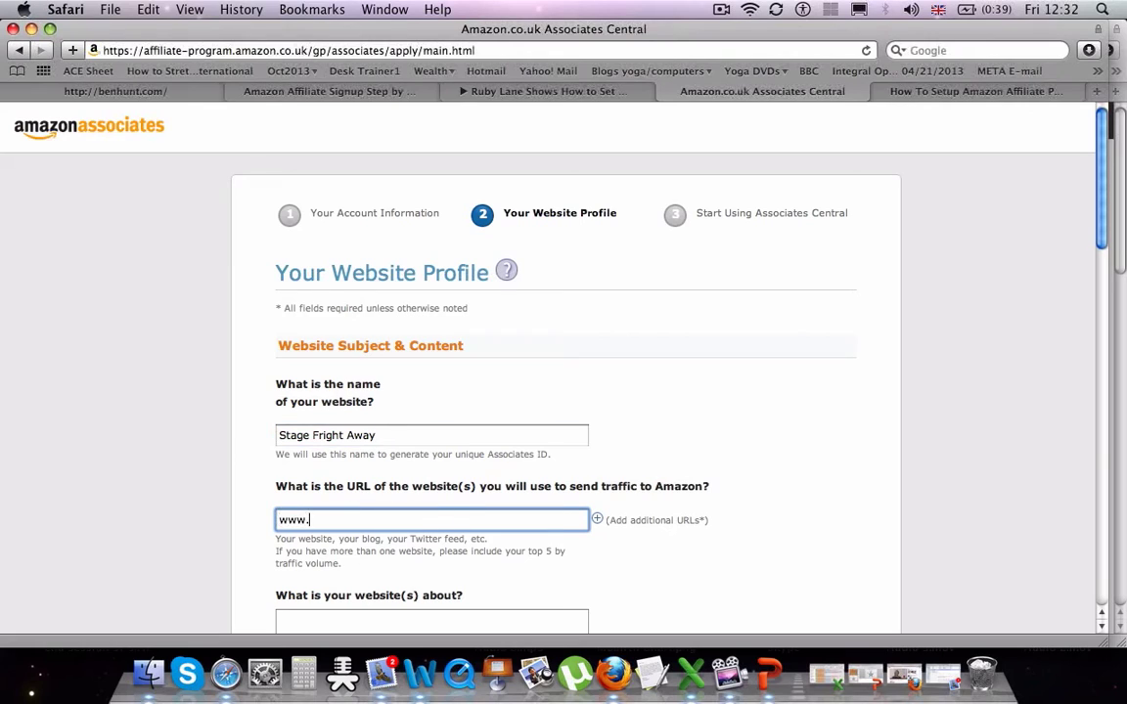
text(stagefrightaway.com)
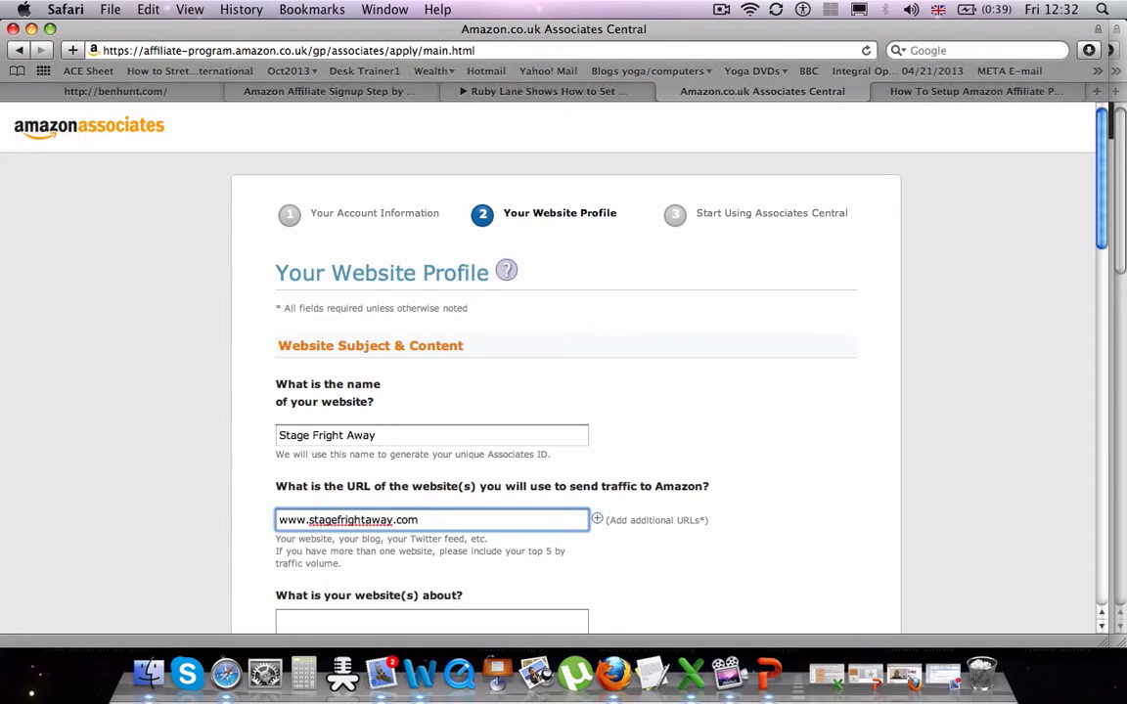
key(Tab)
text(Clearing stag)
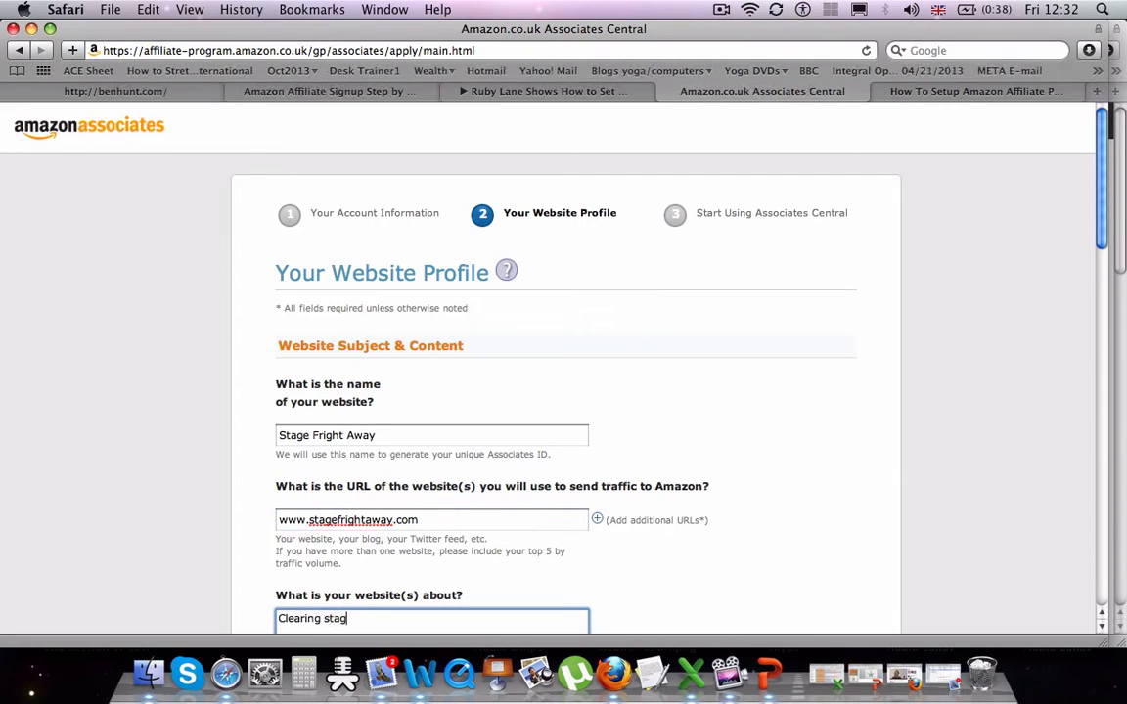
text(e fright to improve p)
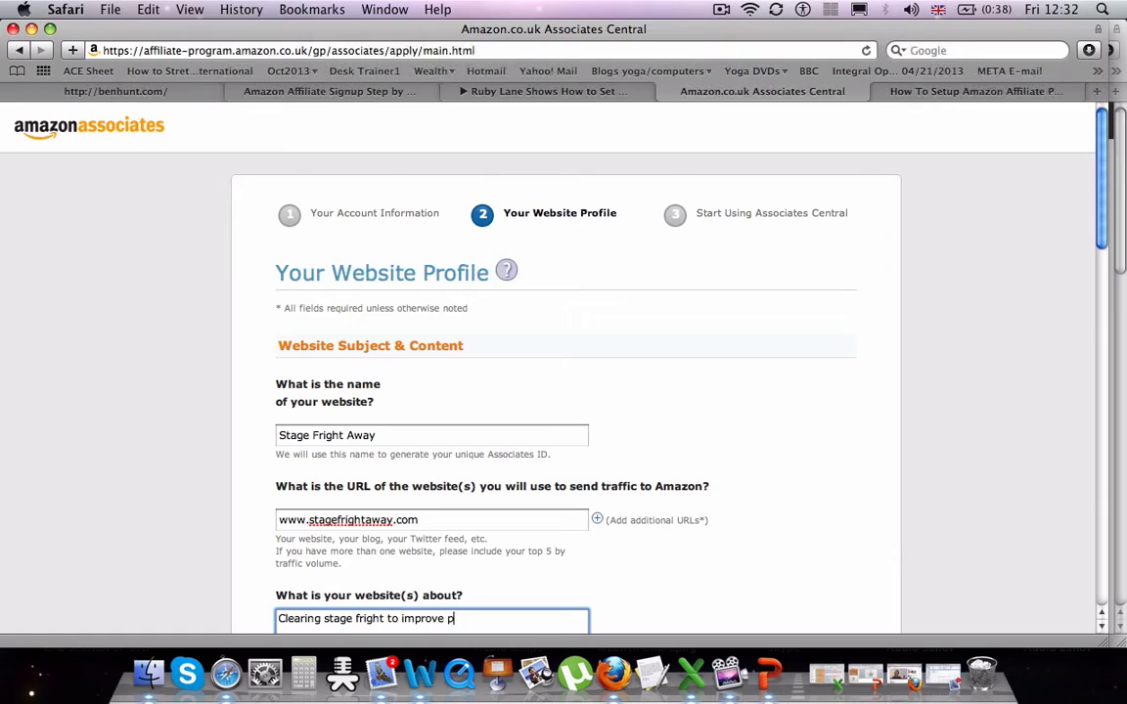
text(erformance)
key(Tab)
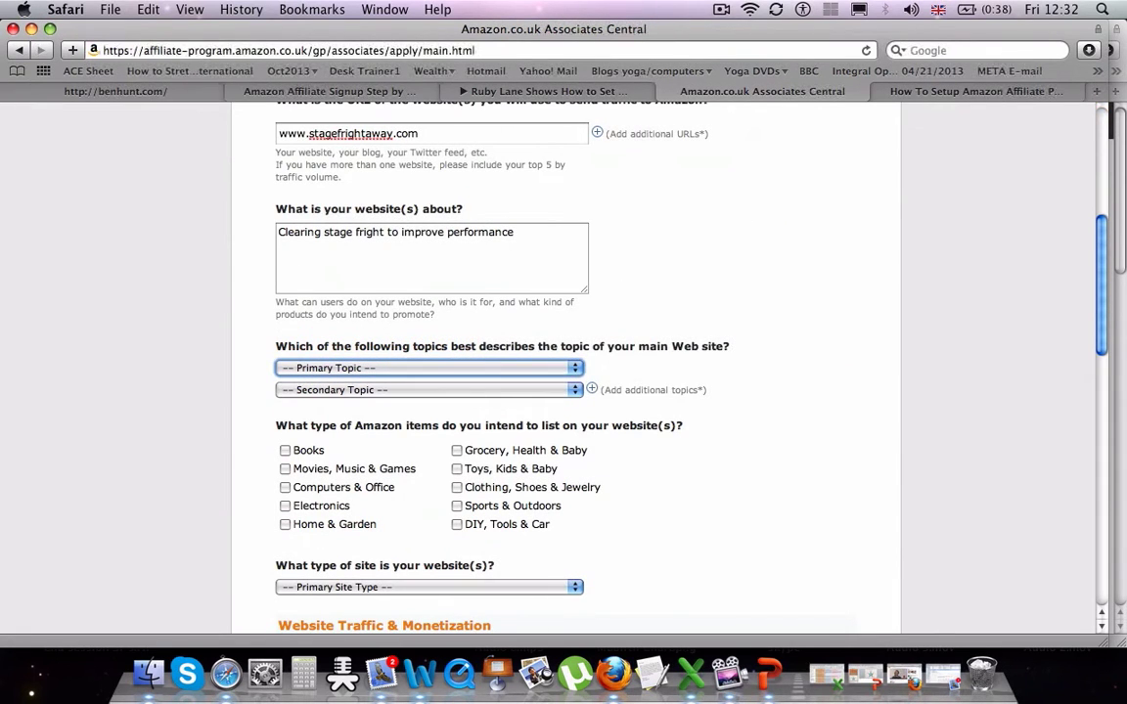
- Choose Education/ School /Reference/News as primary topic and Other as secondary topic
key(space)
key(Down)
key(Down)
key(Down)
key(Down)
key(Down)
key(Down)
key(Down)
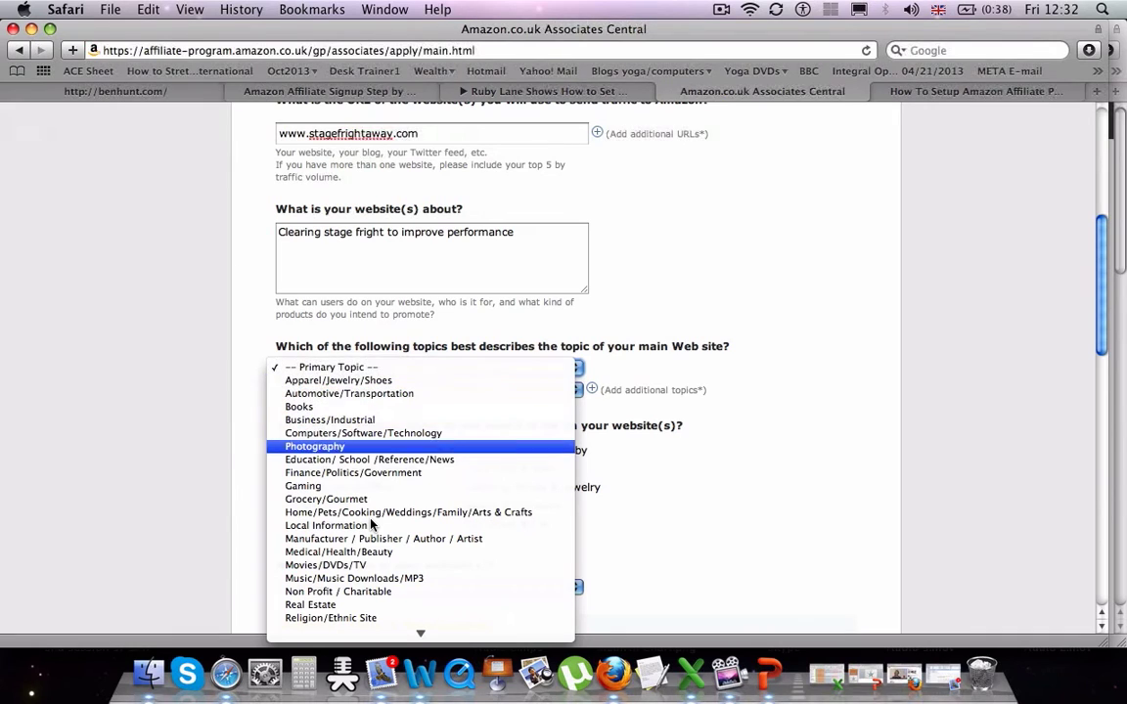
key(Return)
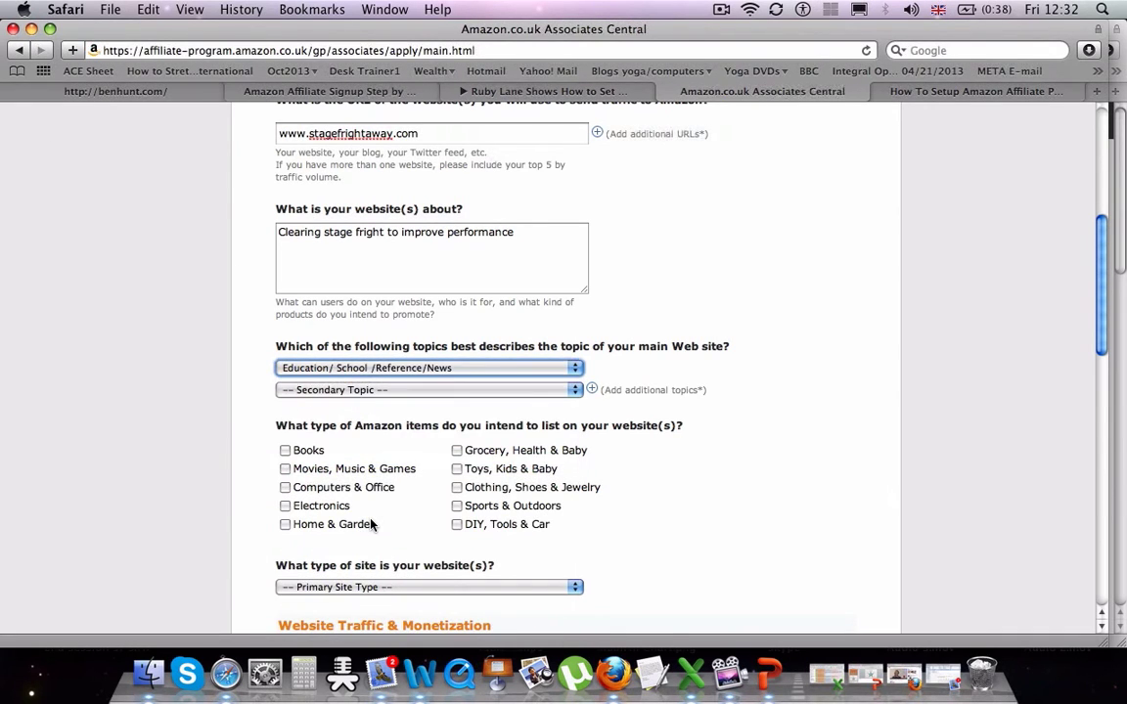
key(Tab)
key(space)
key(Down)
key(Down)
key(Down)
key(Down)
key(Down)
key(Down)
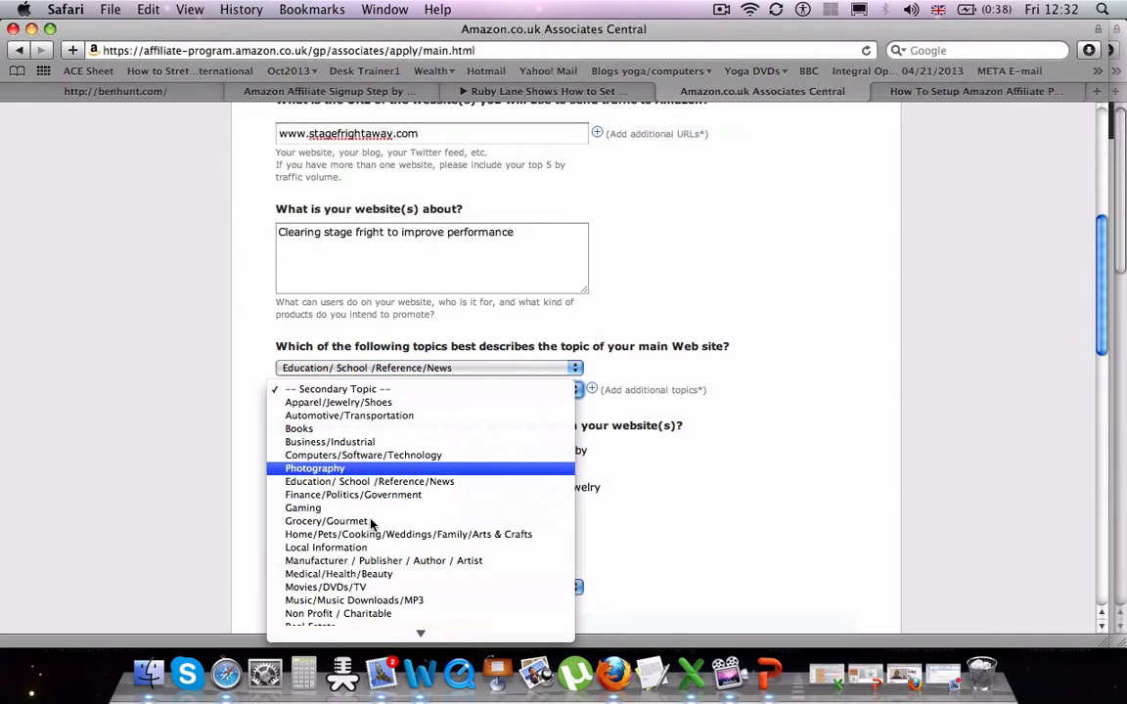
key(Down)
key(Down)
key(Down)
key(Down)
key(Down)
key(Down)
key(Down)
key(Down)
key(Down)
key(Down)
key(Down)
key(Down)
key(Down)
key(Down)
key(Down)
key(Down)
key(Down)
key(Down)
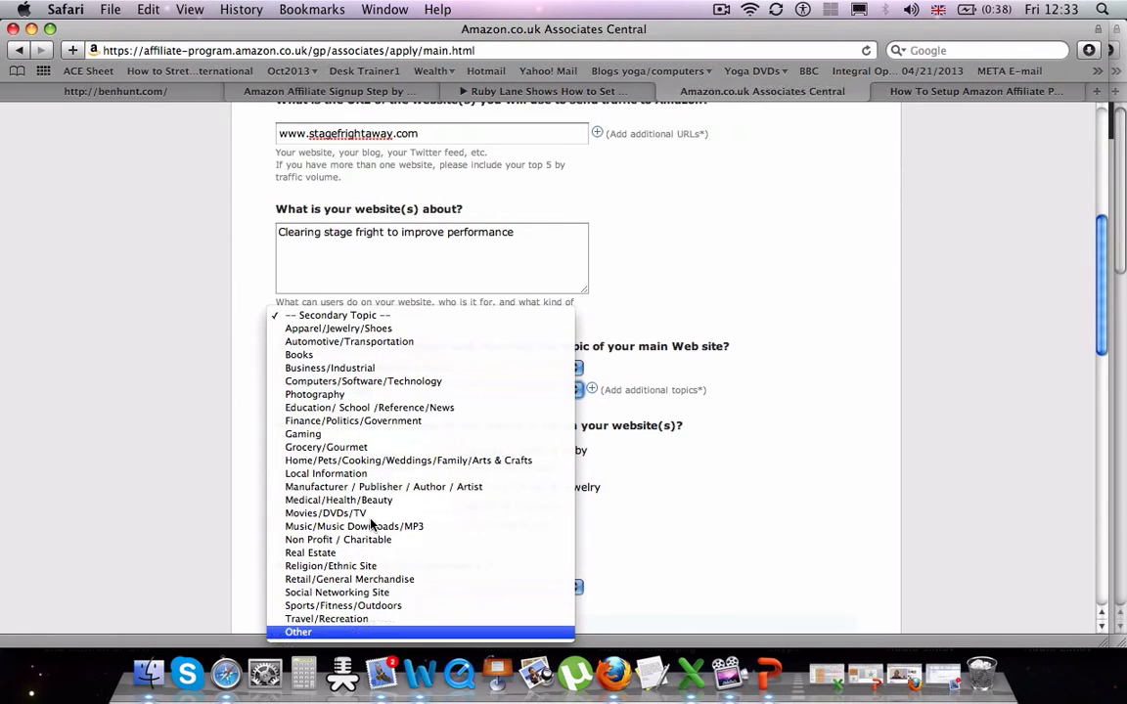
key(Return)
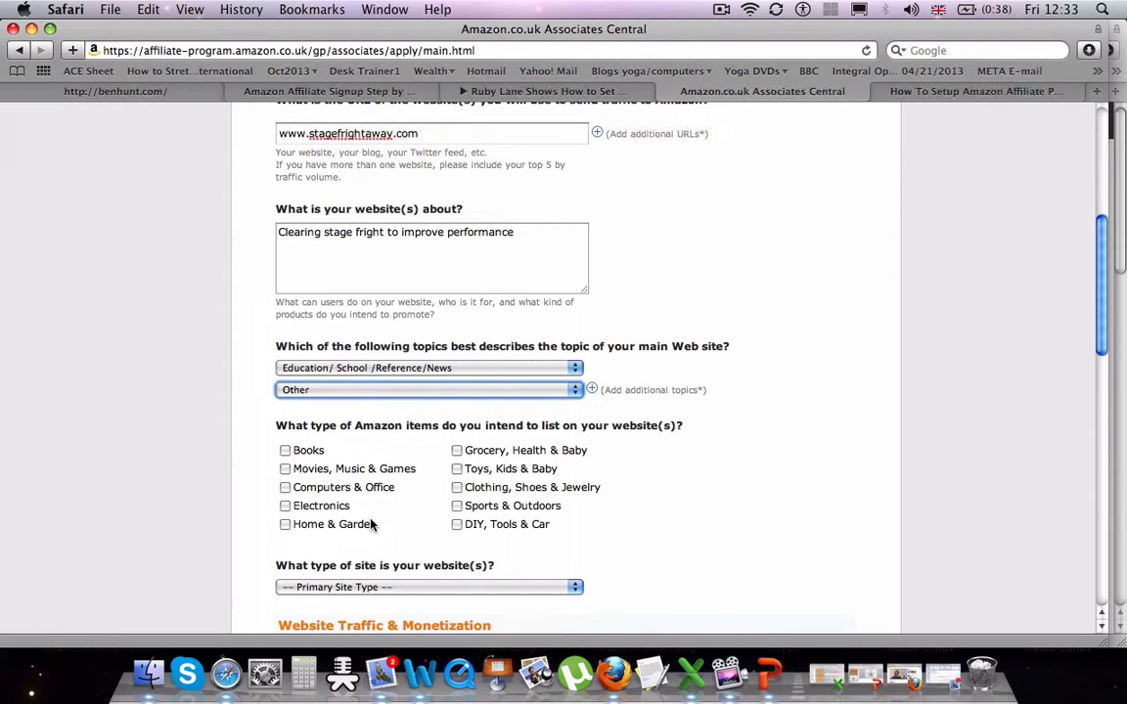
- Tick Books and Movies, Music & Games as item types, with A Blog as site type
click(284, 451)
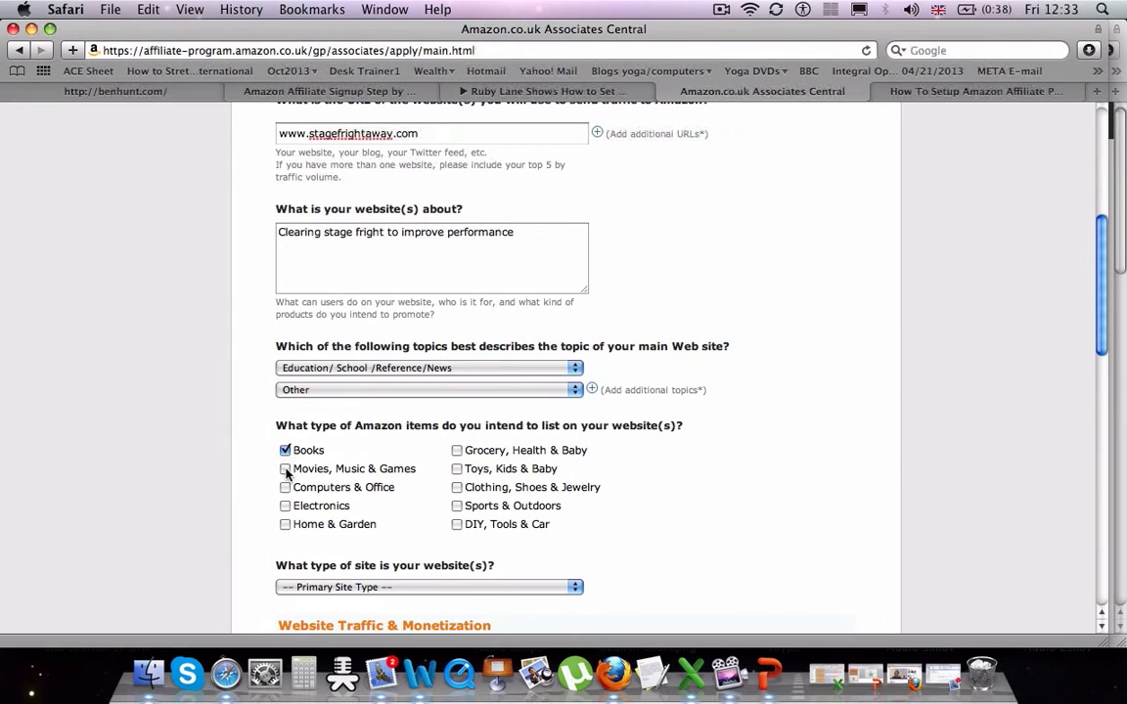
click(284, 469)
click(465, 586)
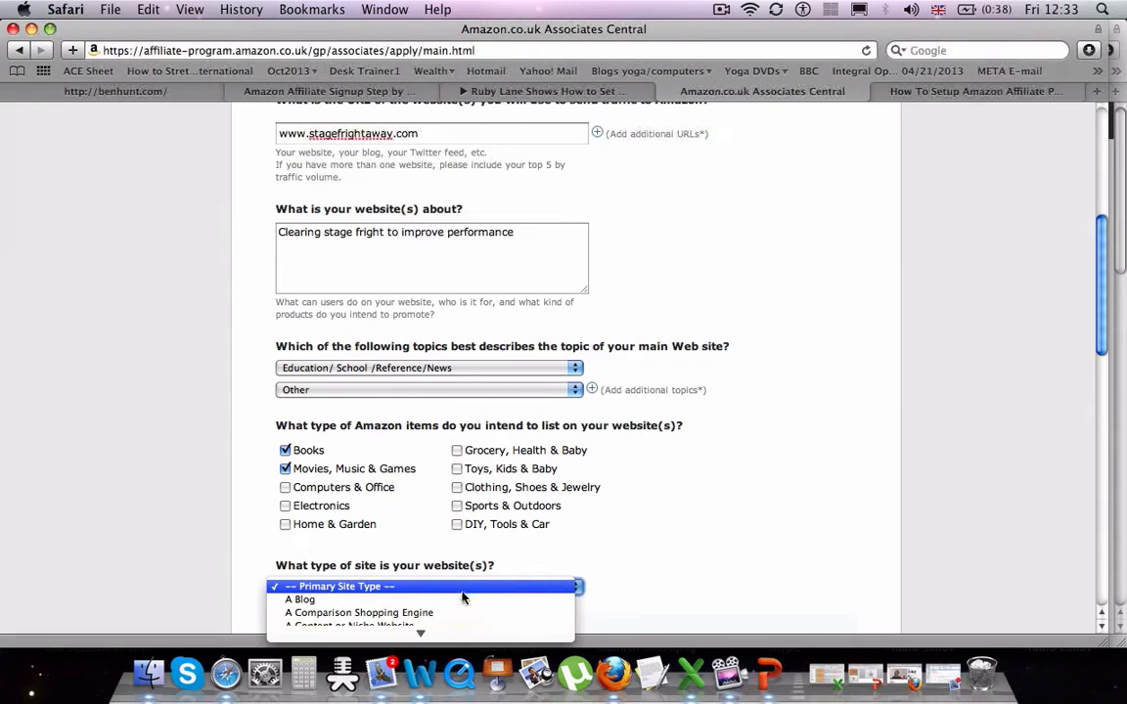
click(461, 599)
- Tick SEO, Email, Social Networks and Blogs as traffic sources
scroll(461, 603, down, 10)
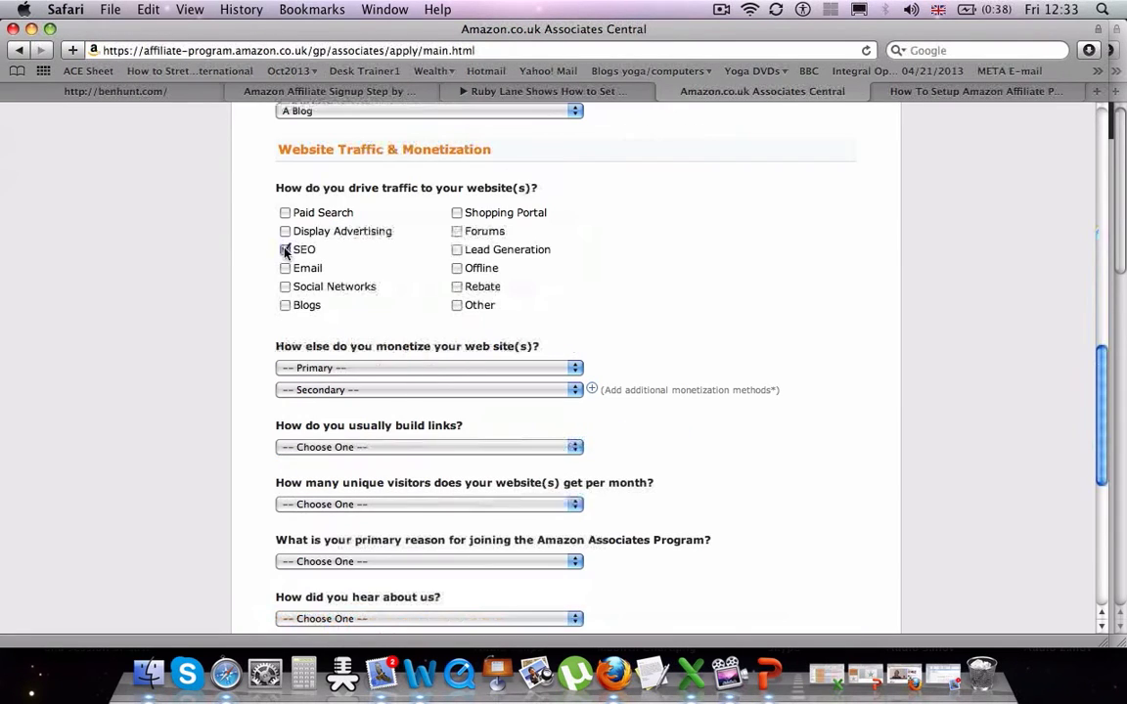
click(285, 249)
click(284, 268)
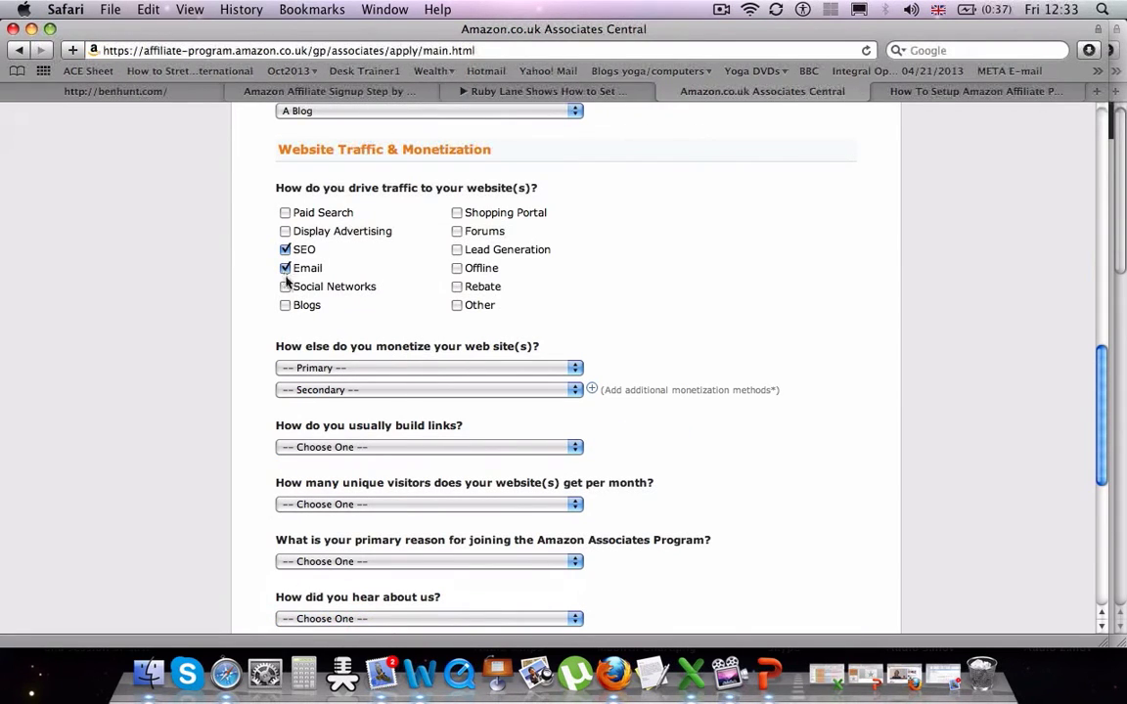
click(284, 287)
click(285, 305)
- Set monetization to E-commerce/Online Retail and 3rd Party Affiliate Networks, link building to Blog Editor
click(356, 367)
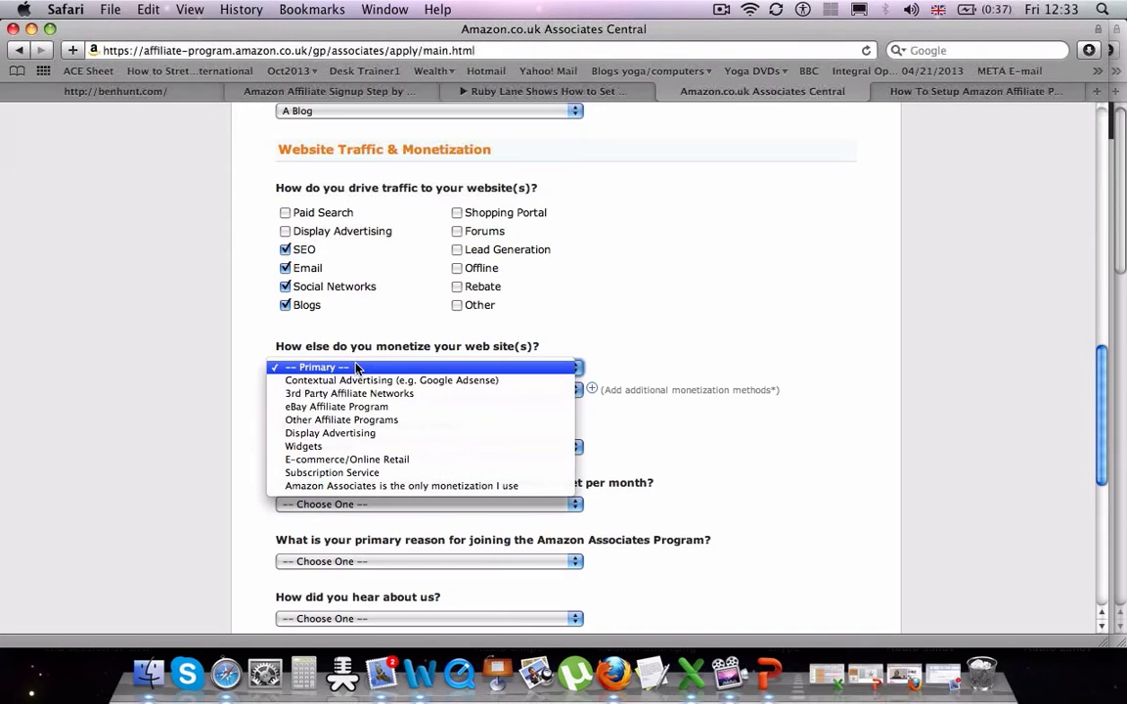
click(368, 460)
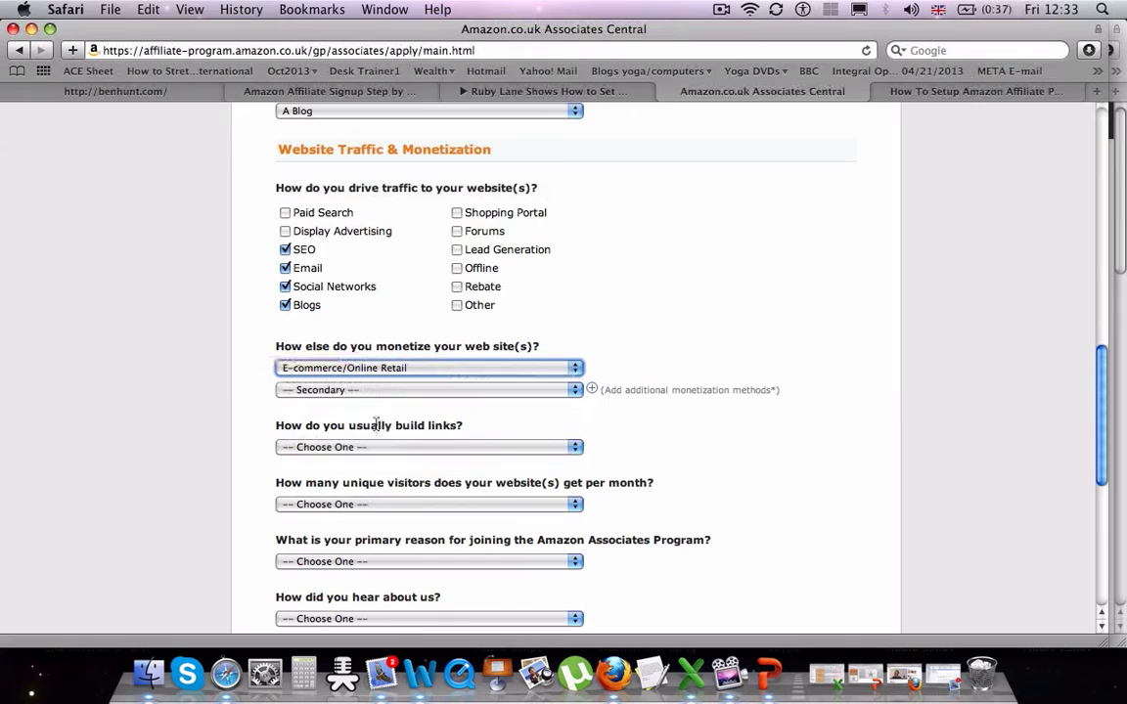
click(357, 389)
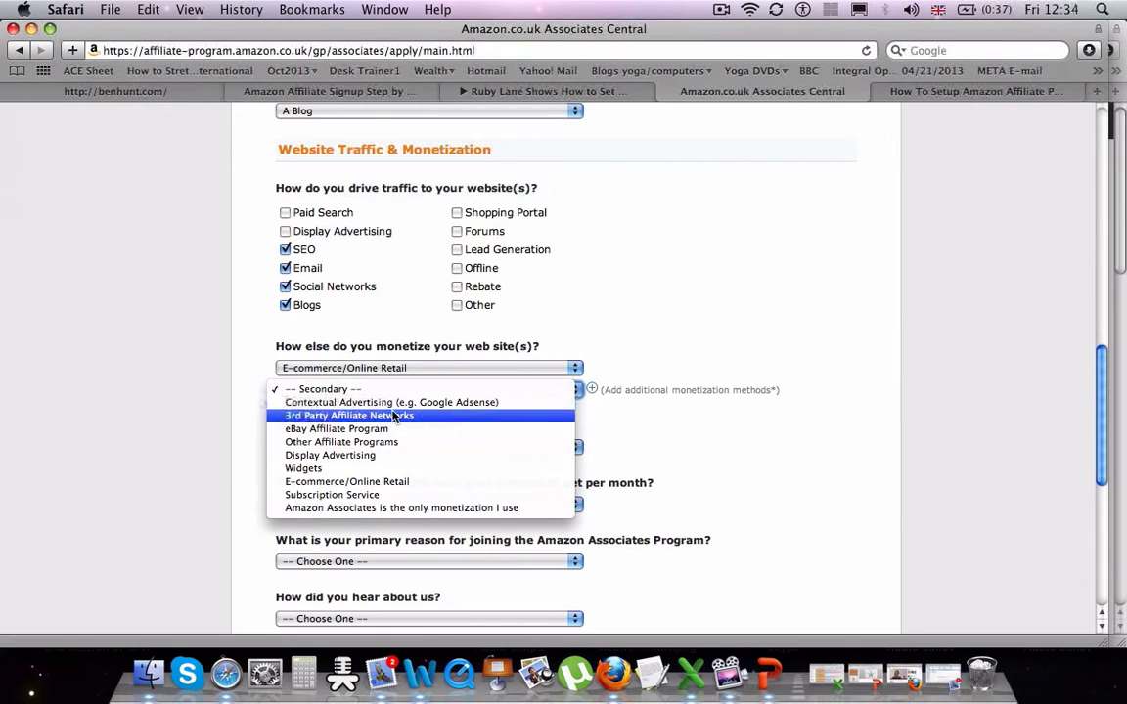
click(395, 417)
click(397, 452)
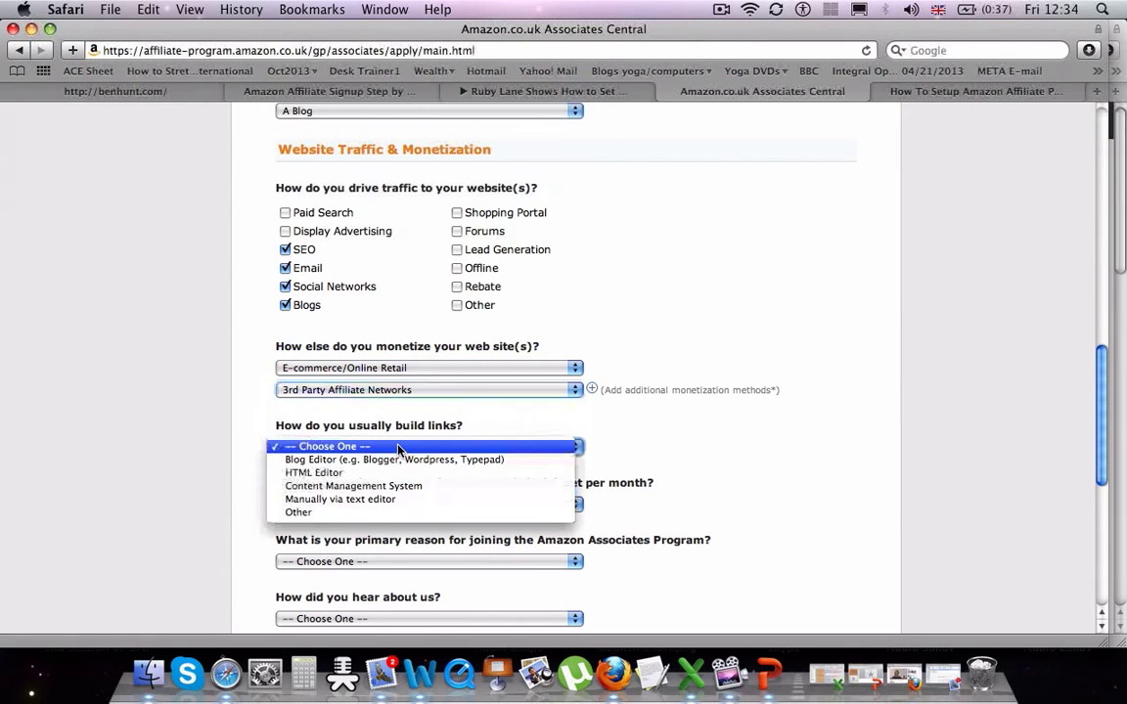
click(399, 460)
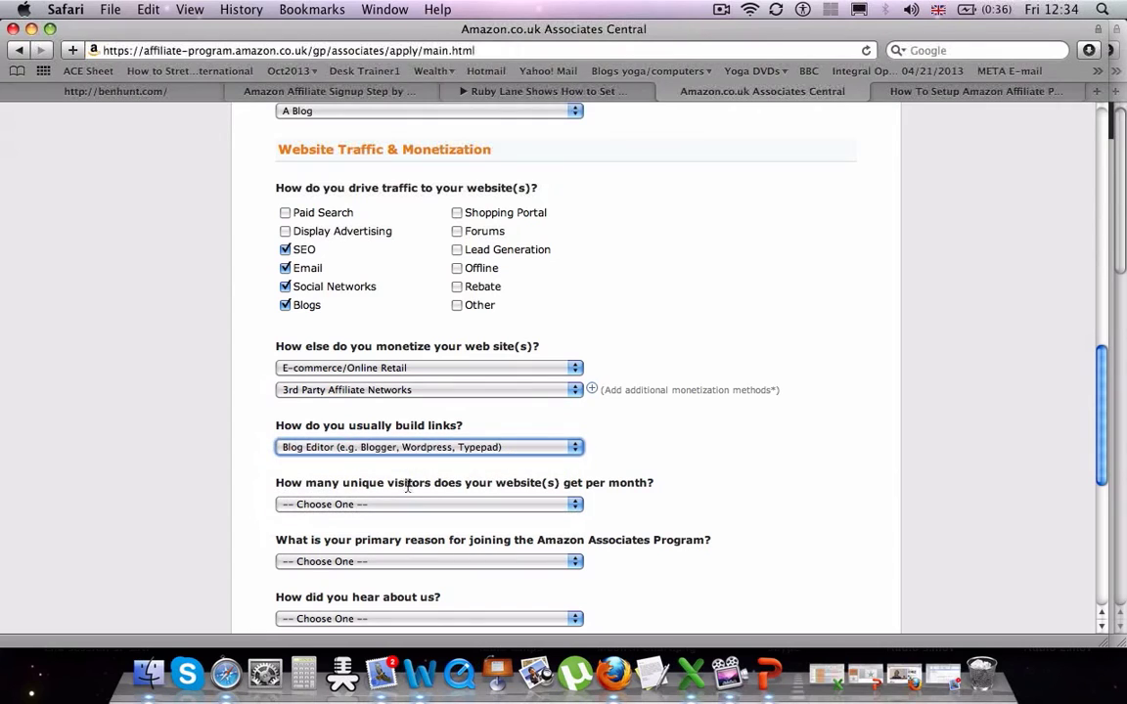
- Select 501 to 5,000 monthly visitors, 'To monetize my site' as reason, and Word of Mouth
click(409, 505)
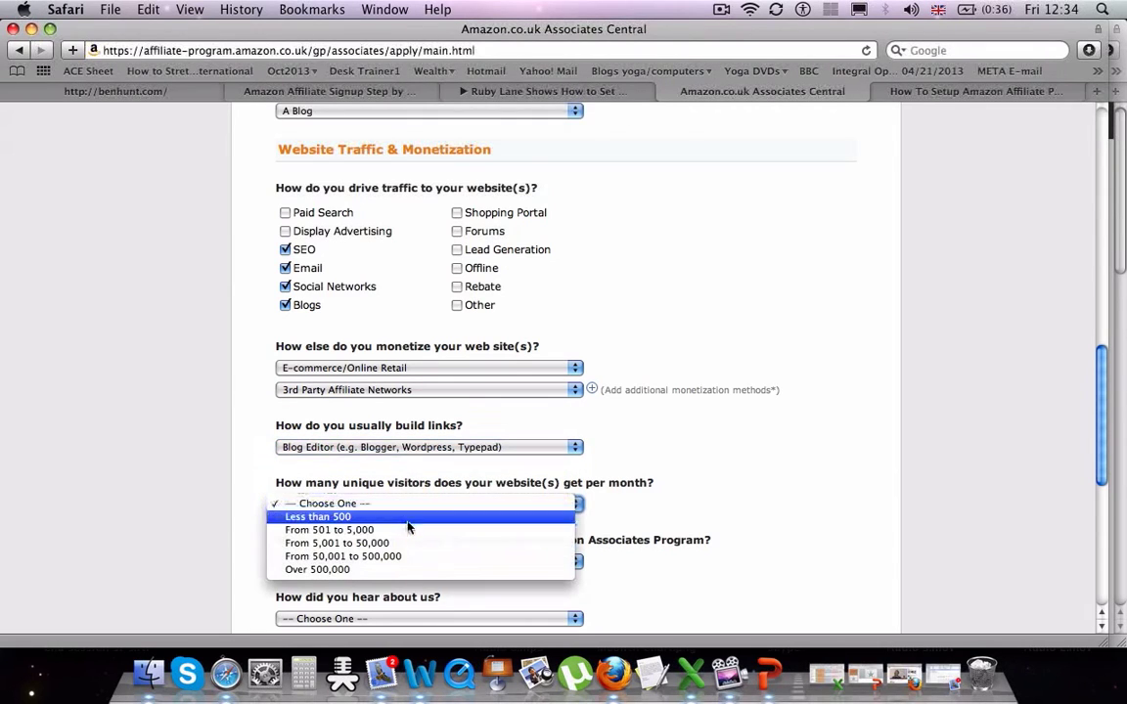
click(409, 531)
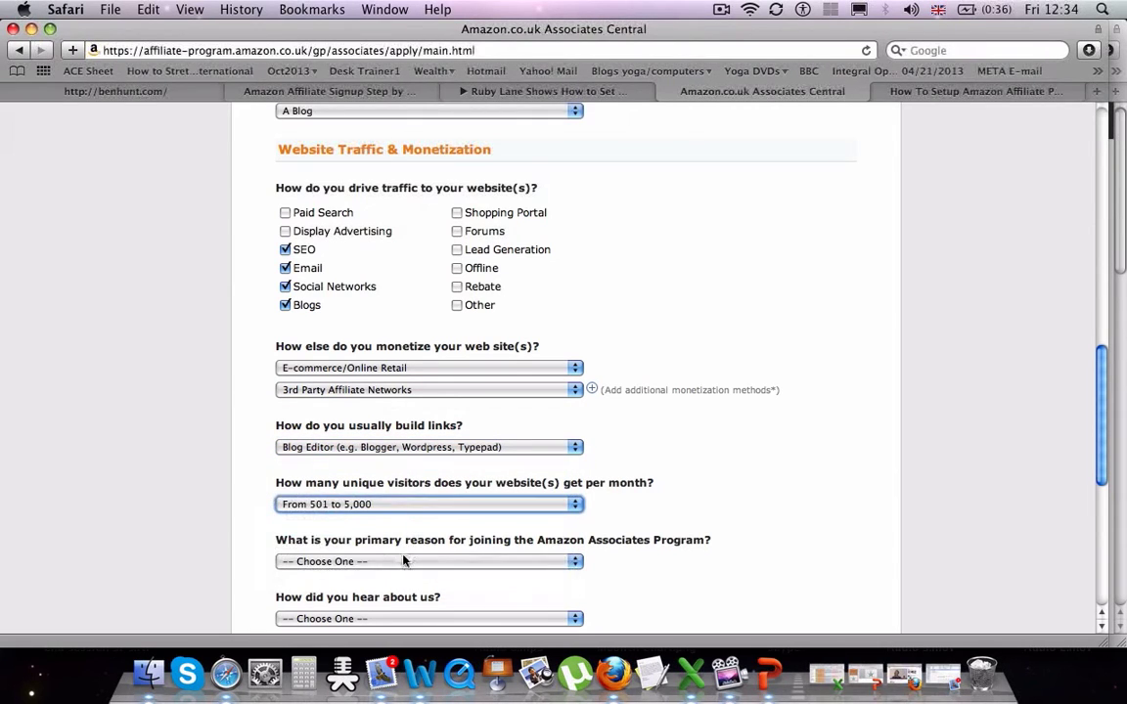
click(404, 562)
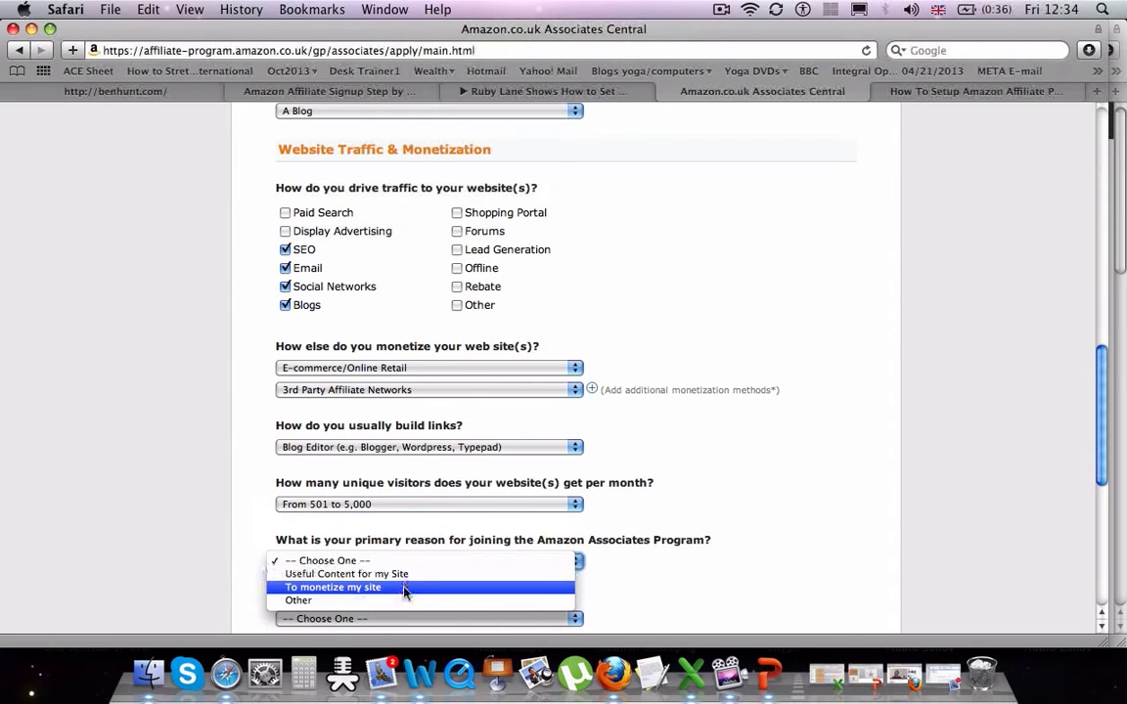
click(404, 590)
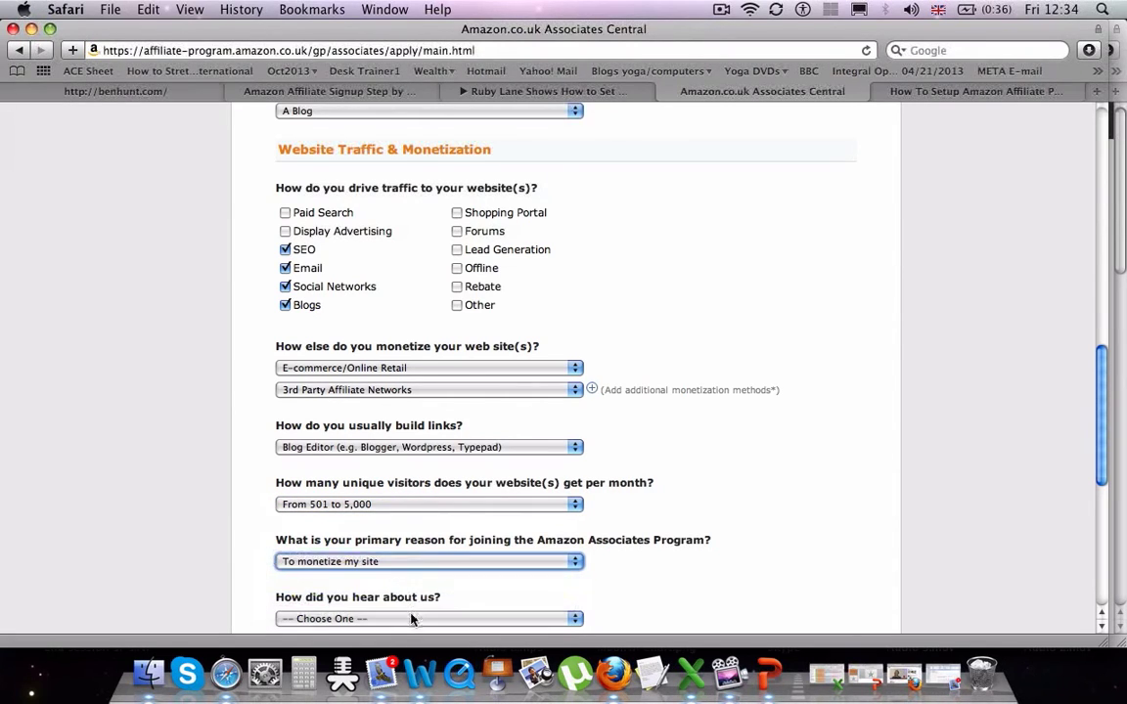
click(408, 618)
click(411, 561)
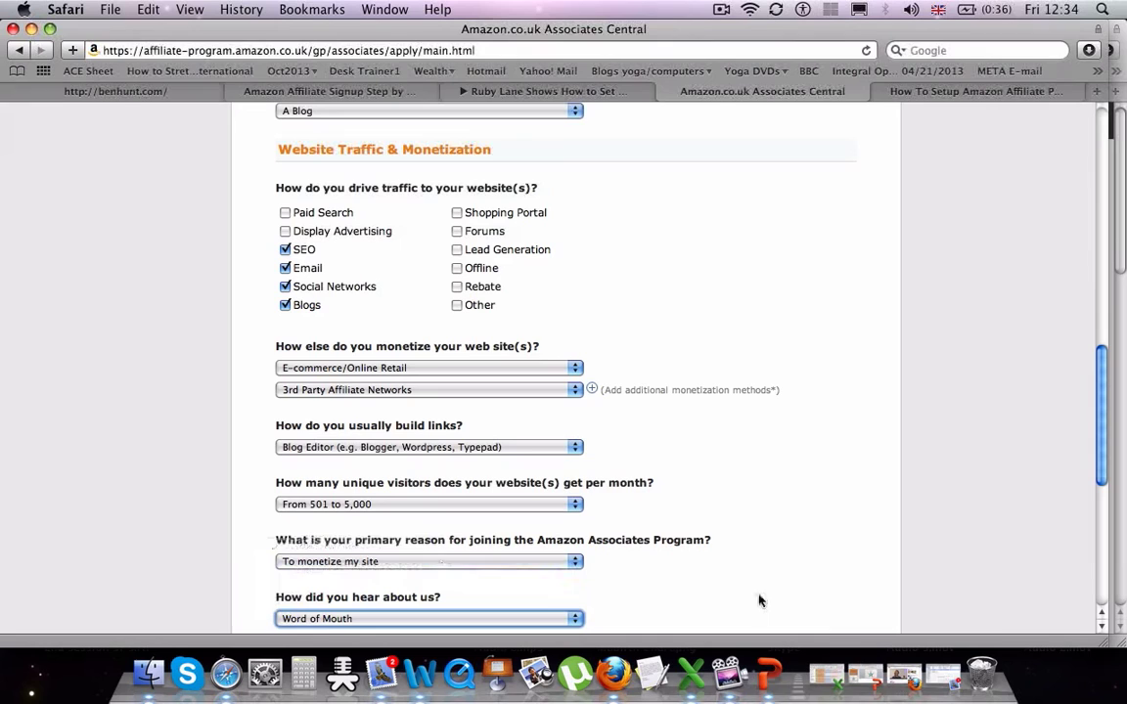
- Accept the Operating Agreement, enter the verification characters, and submit the application
scroll(1099, 598, down, 5)
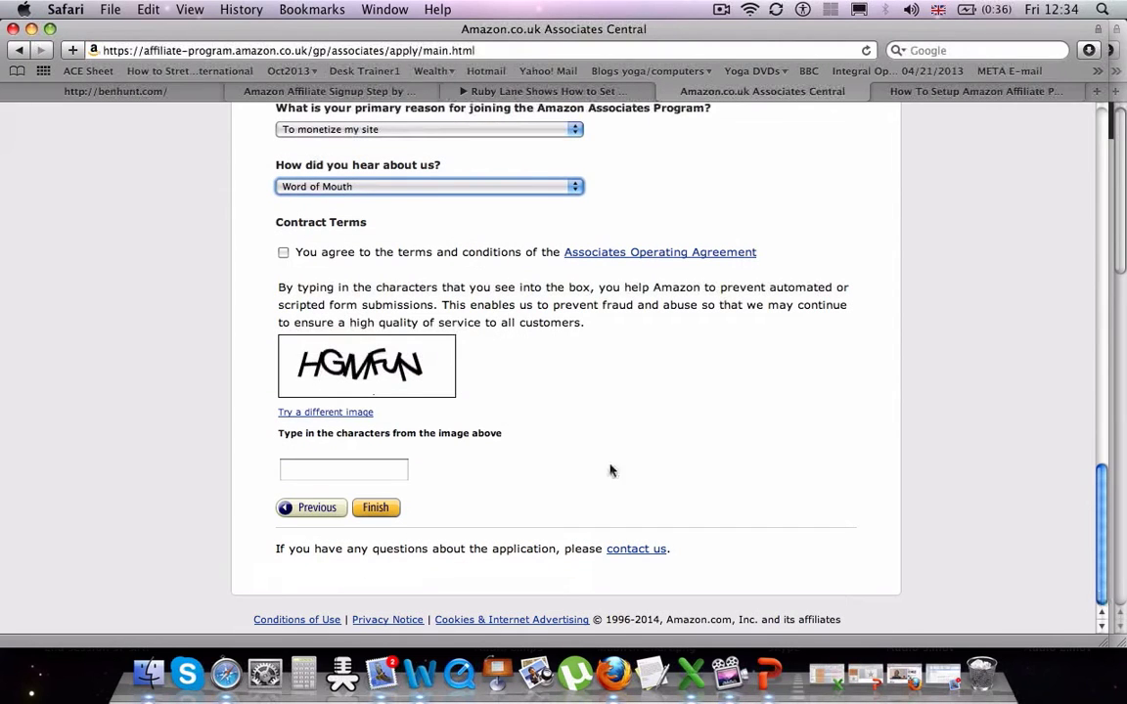
click(284, 253)
click(317, 471)
text(H)
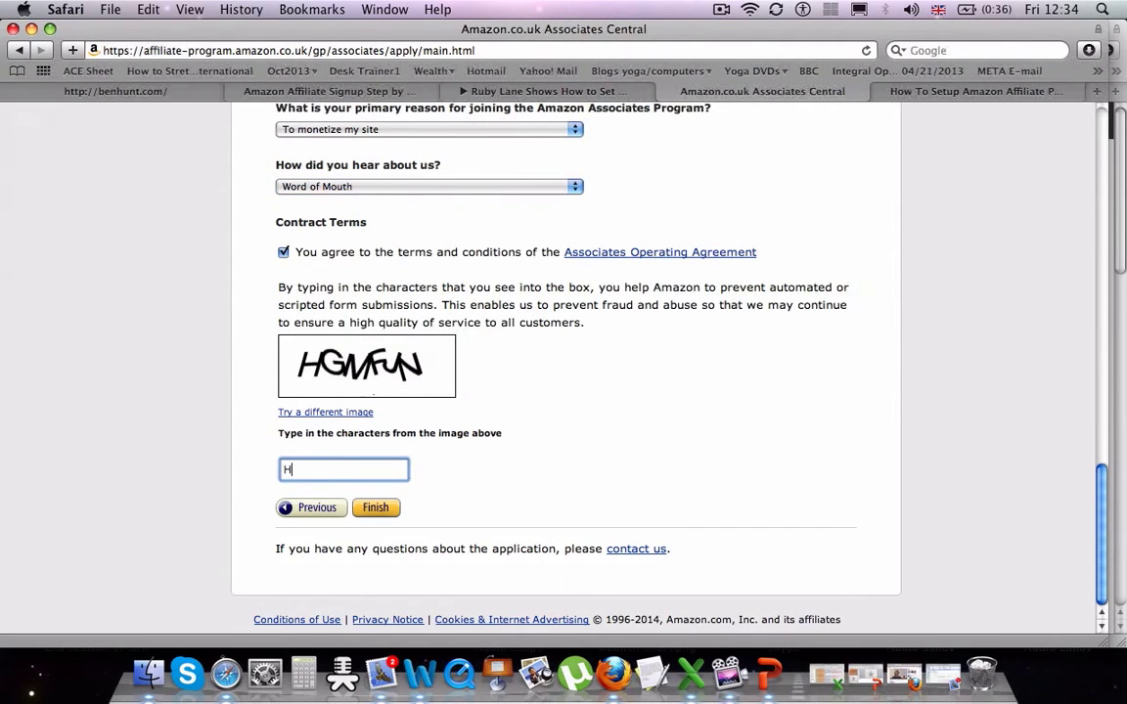
text(GMFJN)
click(381, 510)
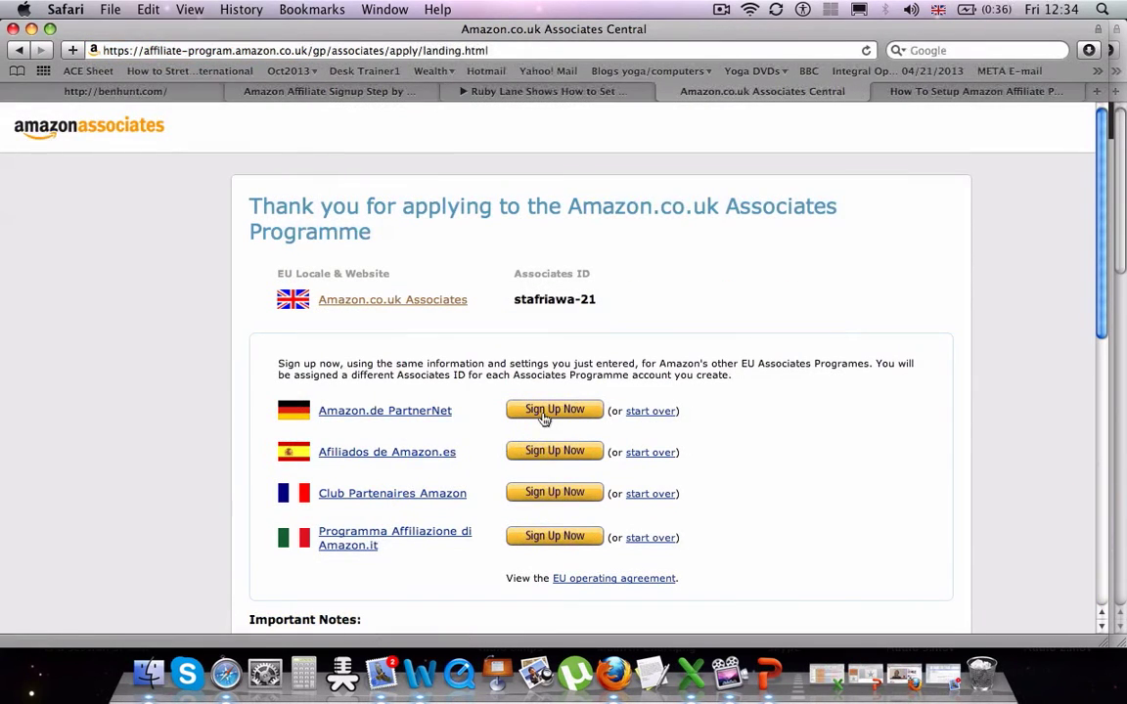
- Sign up for the other EU Associates programmes, including German and Italian, and defer payment details
click(544, 415)
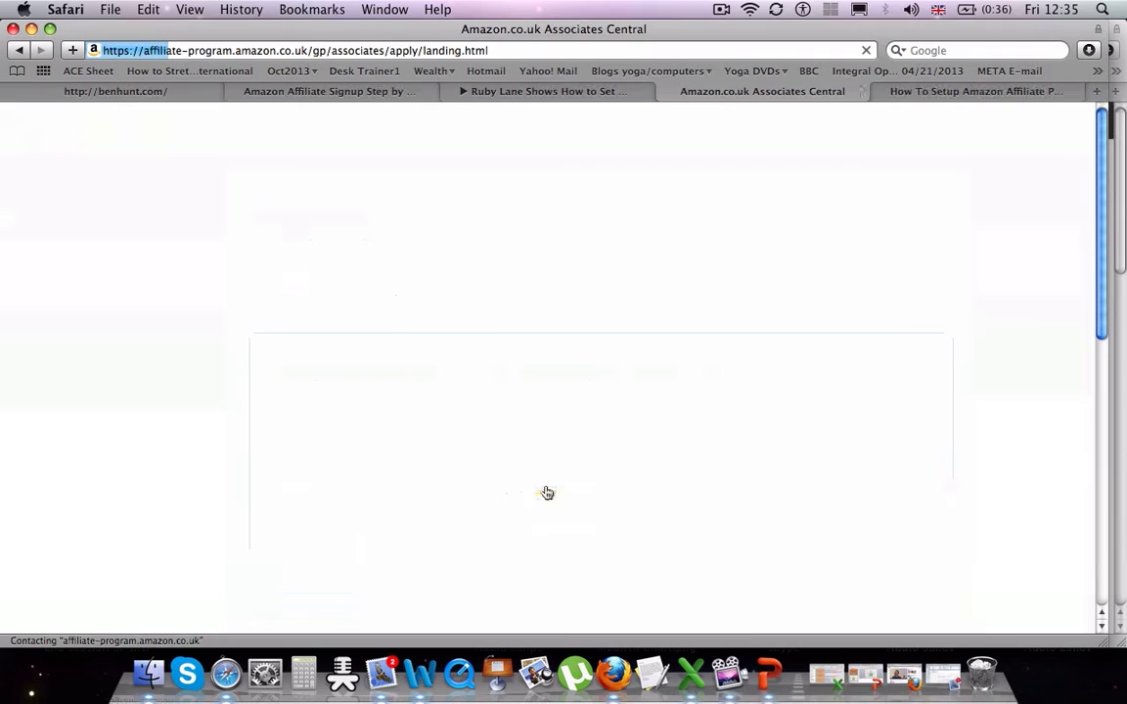
click(551, 533)
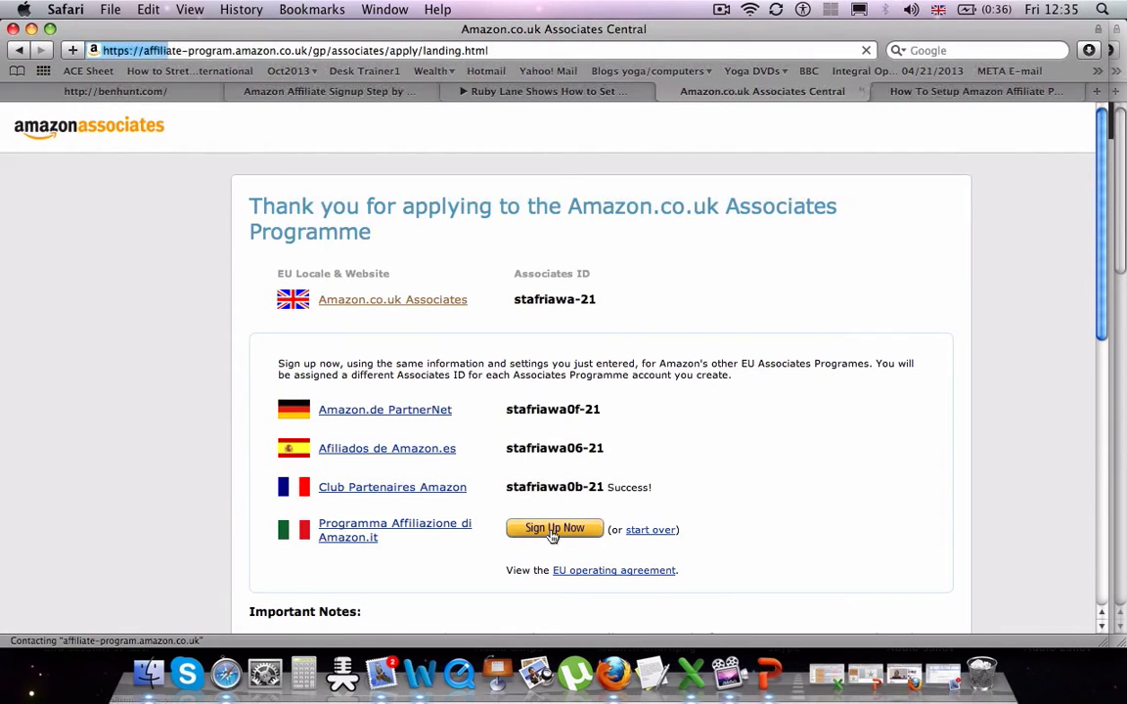
click(1101, 575)
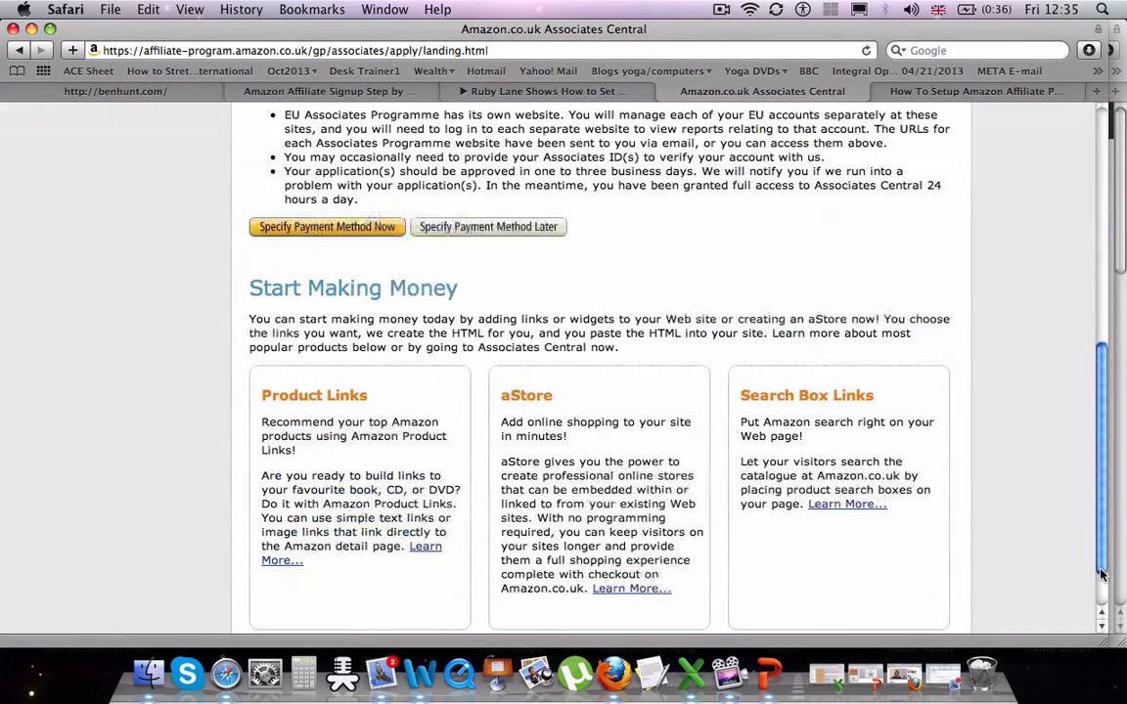
click(498, 230)
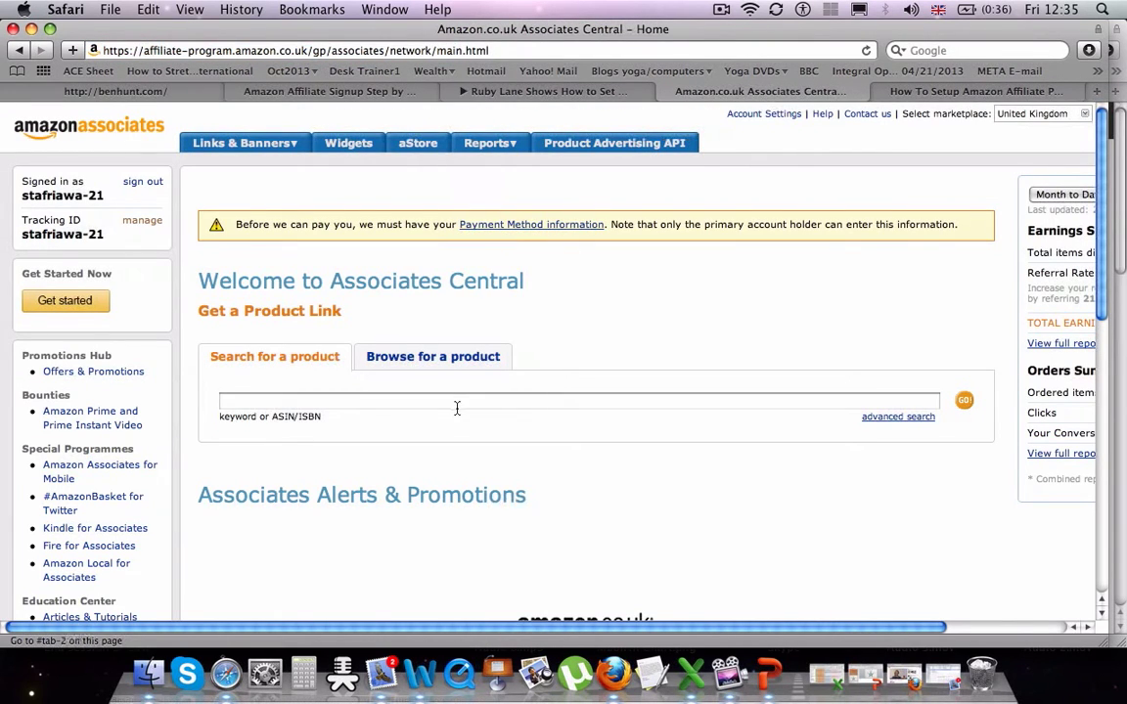
- Search the author's name, open the Passion into Profit book, and build a link to its page
click(456, 401)
text(Andy Harrington)
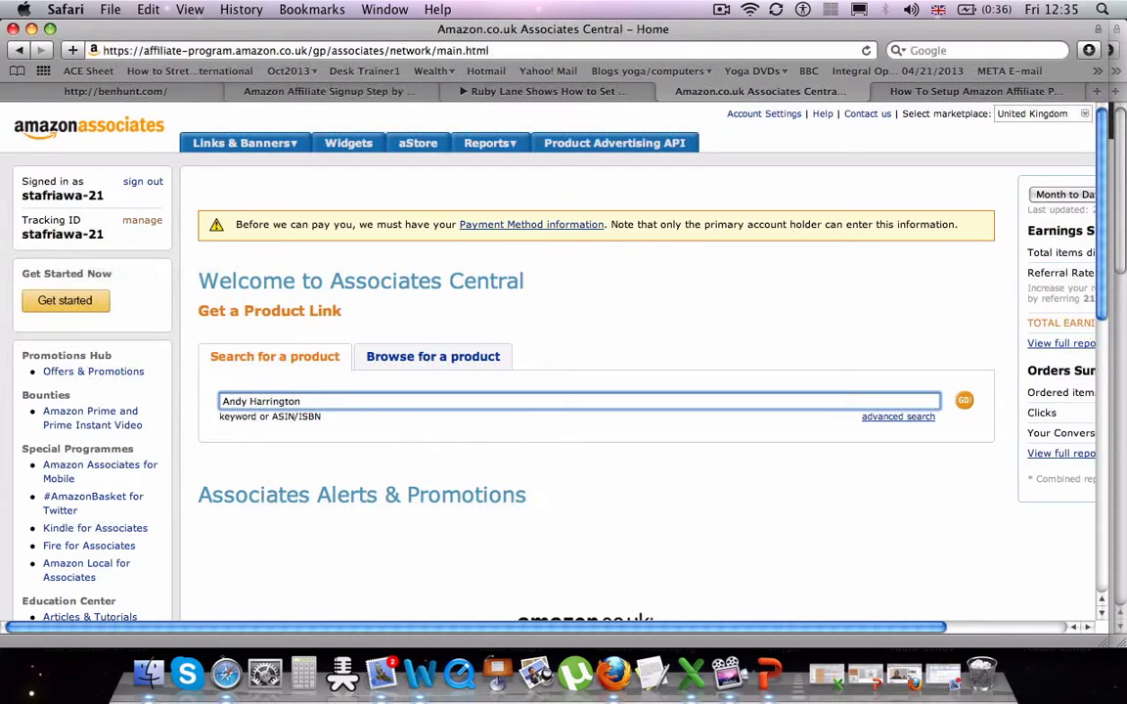
click(964, 402)
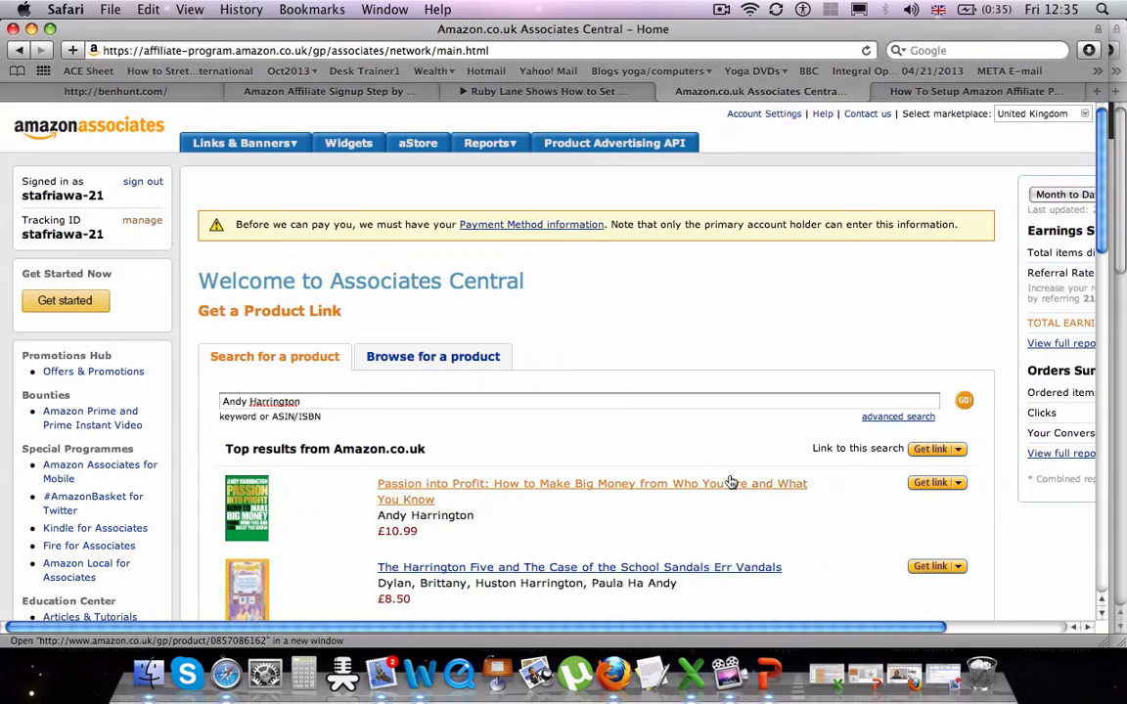
click(709, 489)
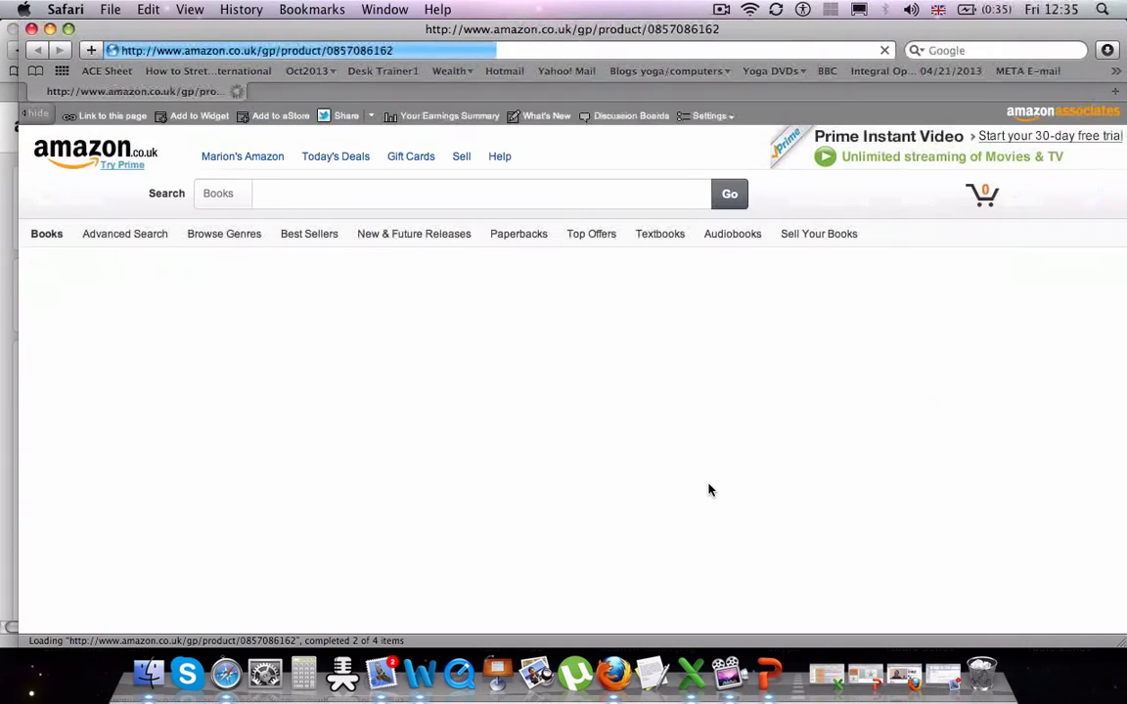
click(112, 119)
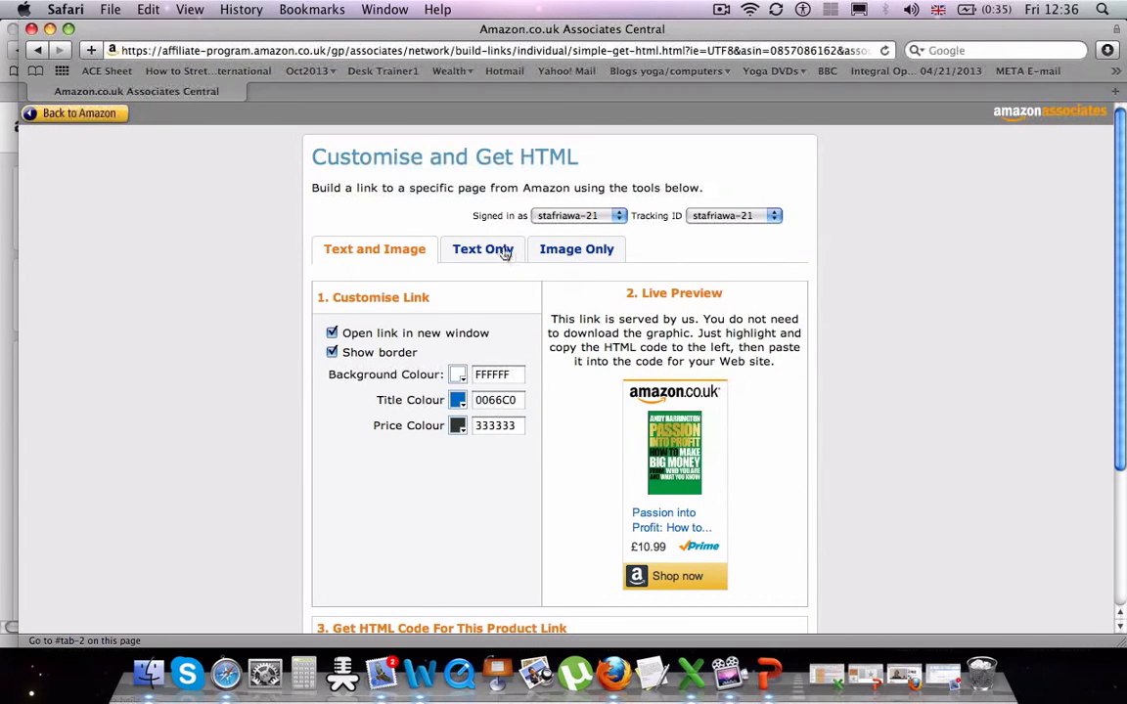
- Make the book link an image-only Large Image and copy the link behind the cover
click(502, 251)
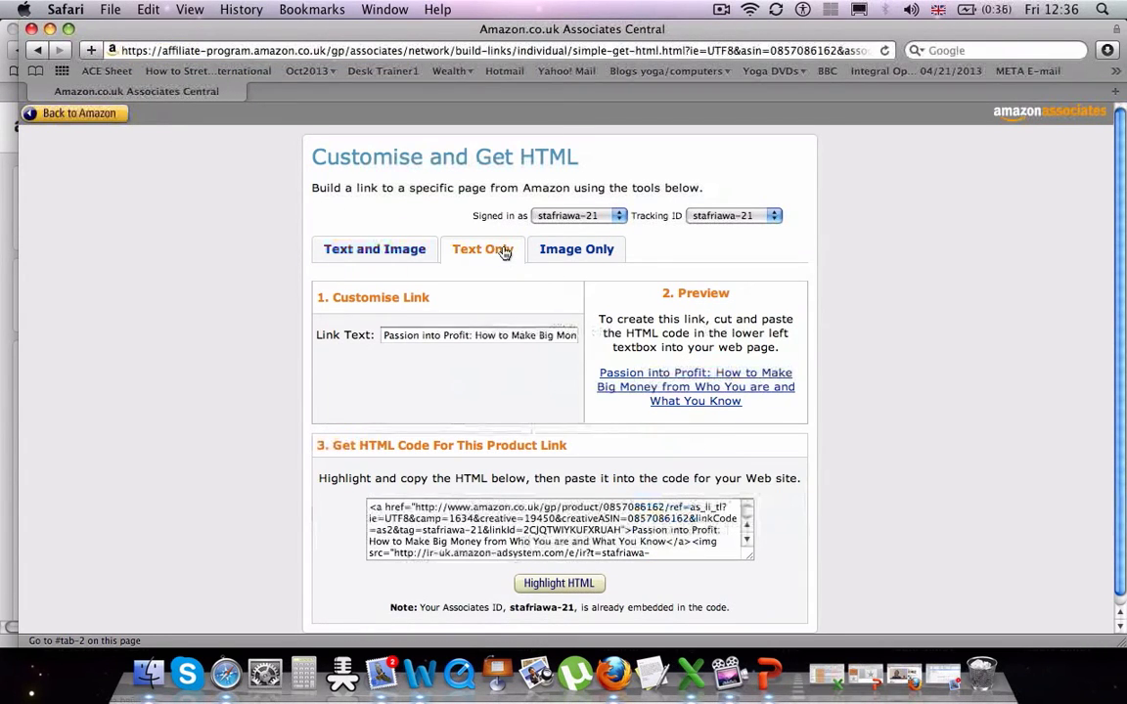
click(576, 251)
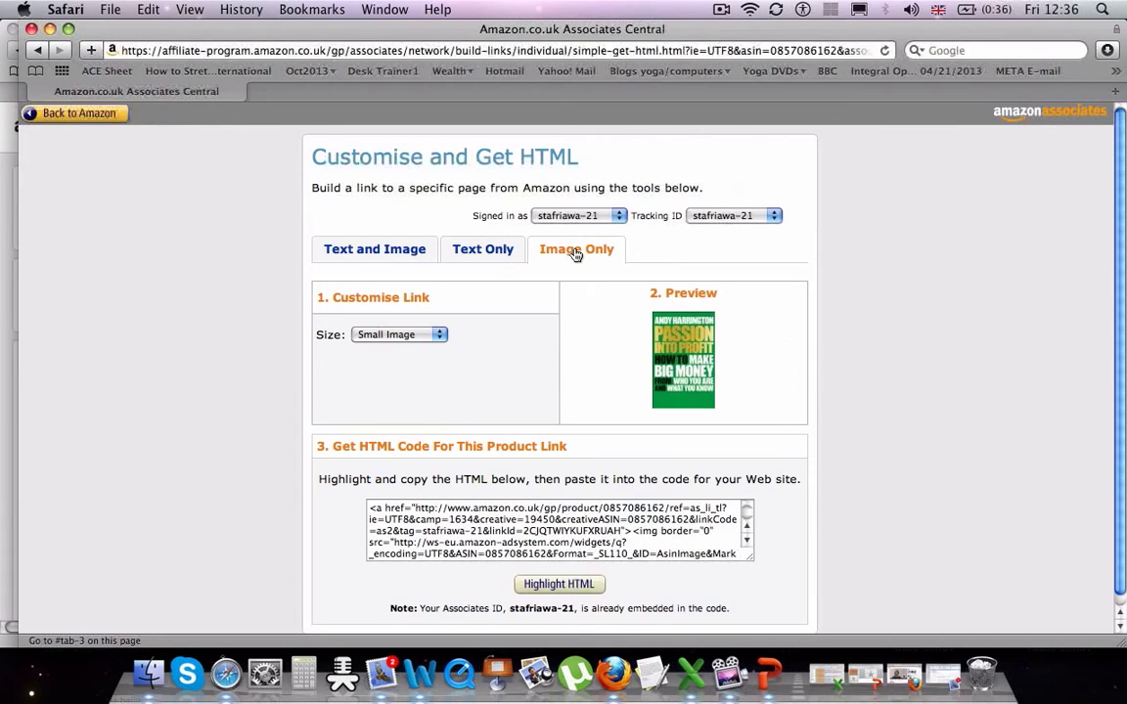
click(439, 335)
click(431, 311)
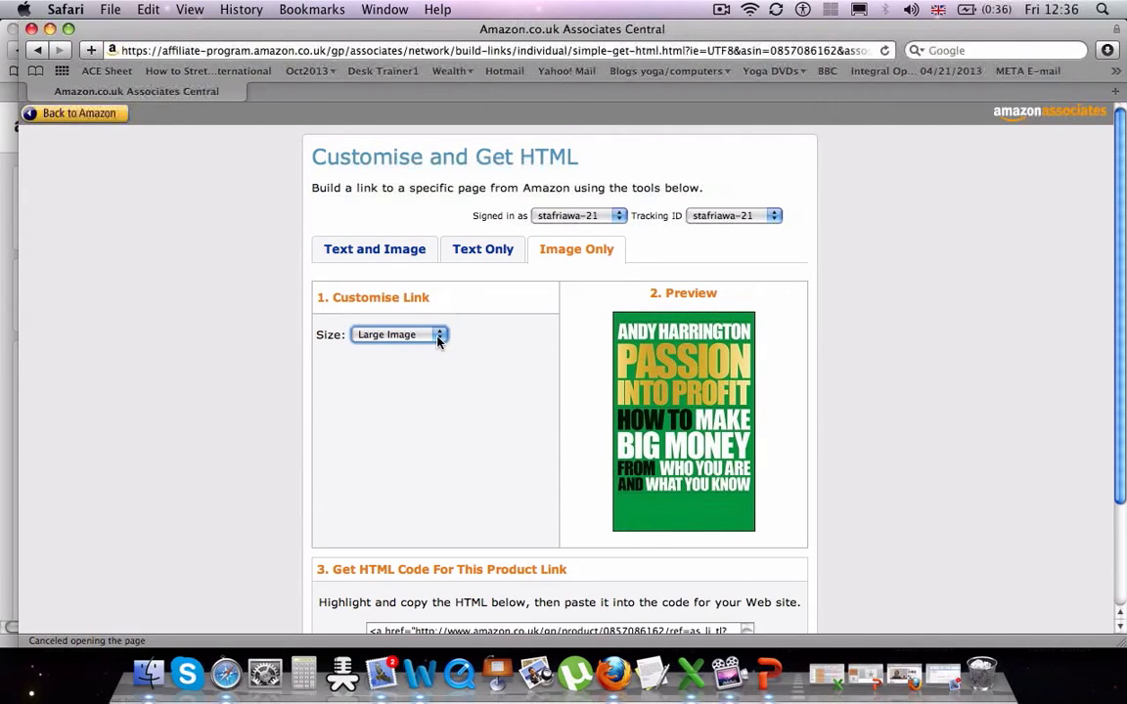
right_click(664, 369)
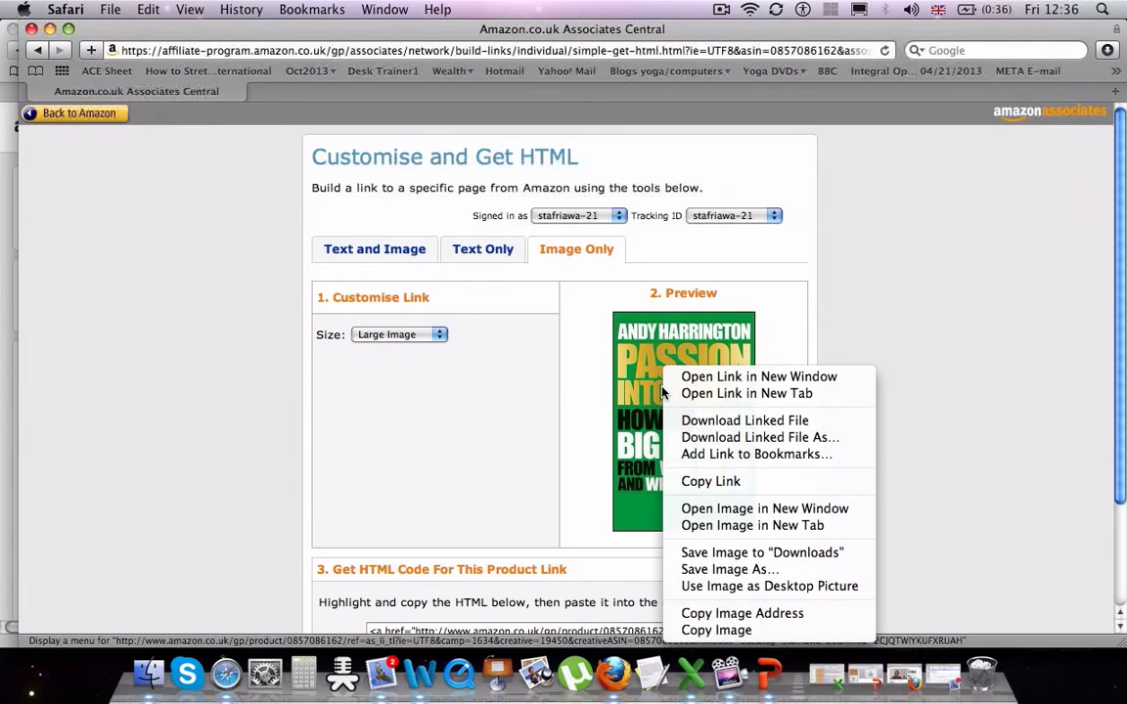
click(730, 483)
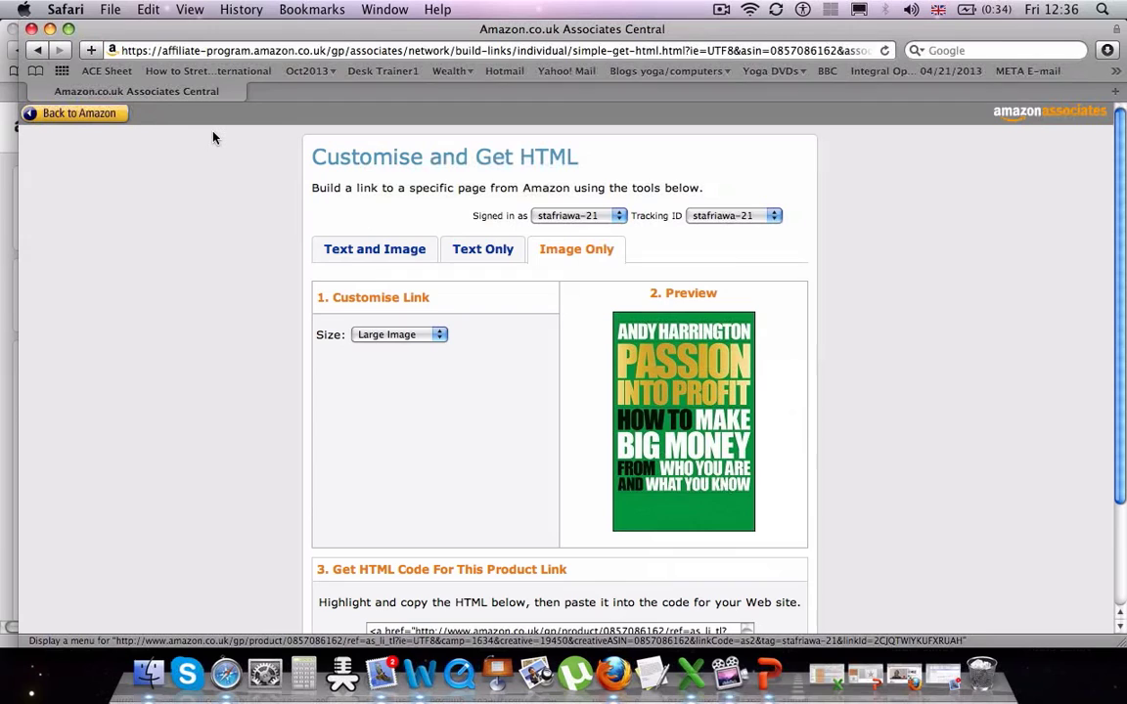
key(super+t)
- Paste the affiliate link into the Stage Fright Away status, introducing the author as the world's leading public speaking expert
click(344, 95)
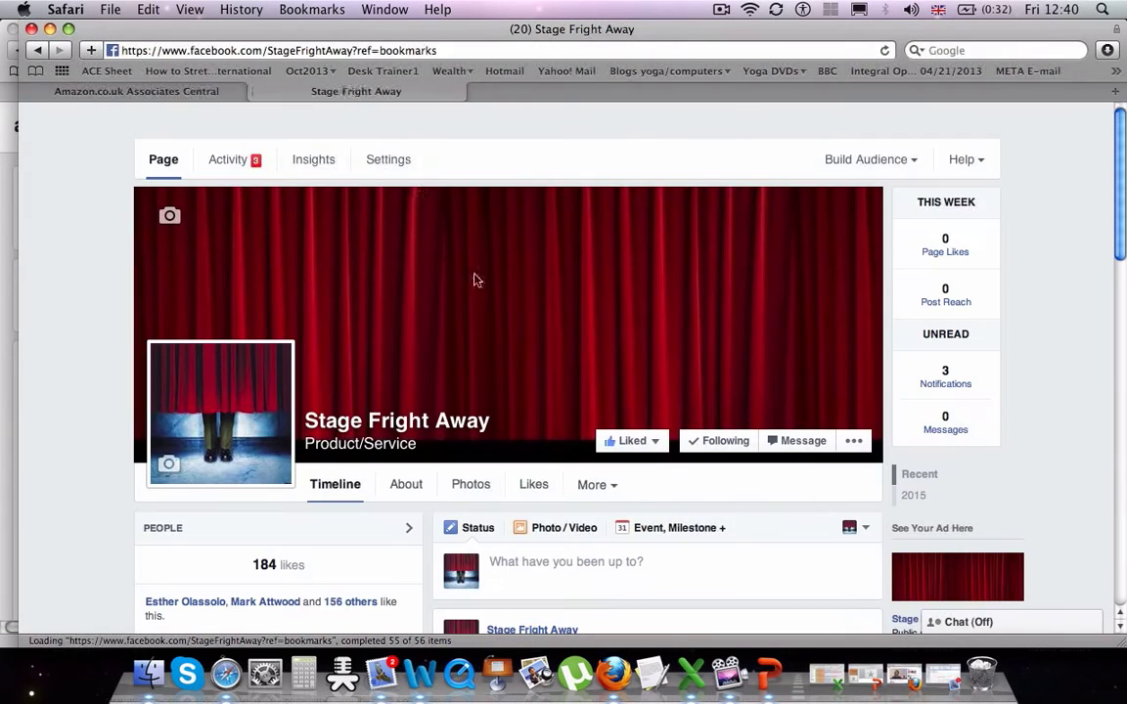
right_click(574, 559)
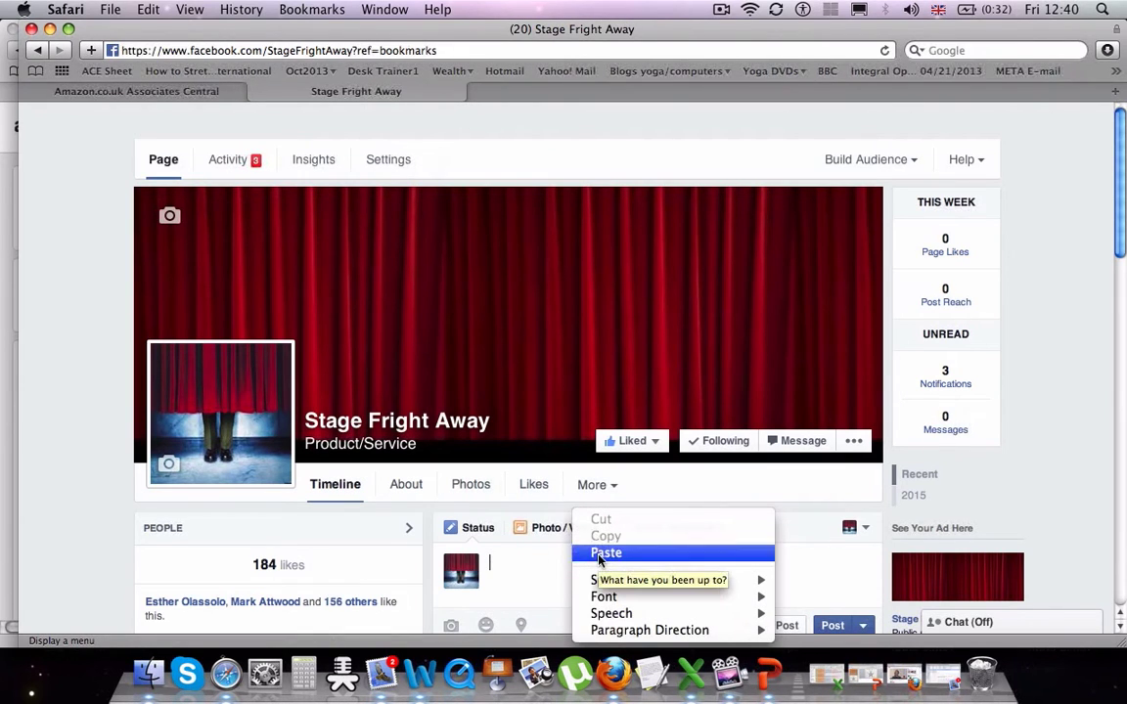
click(606, 553)
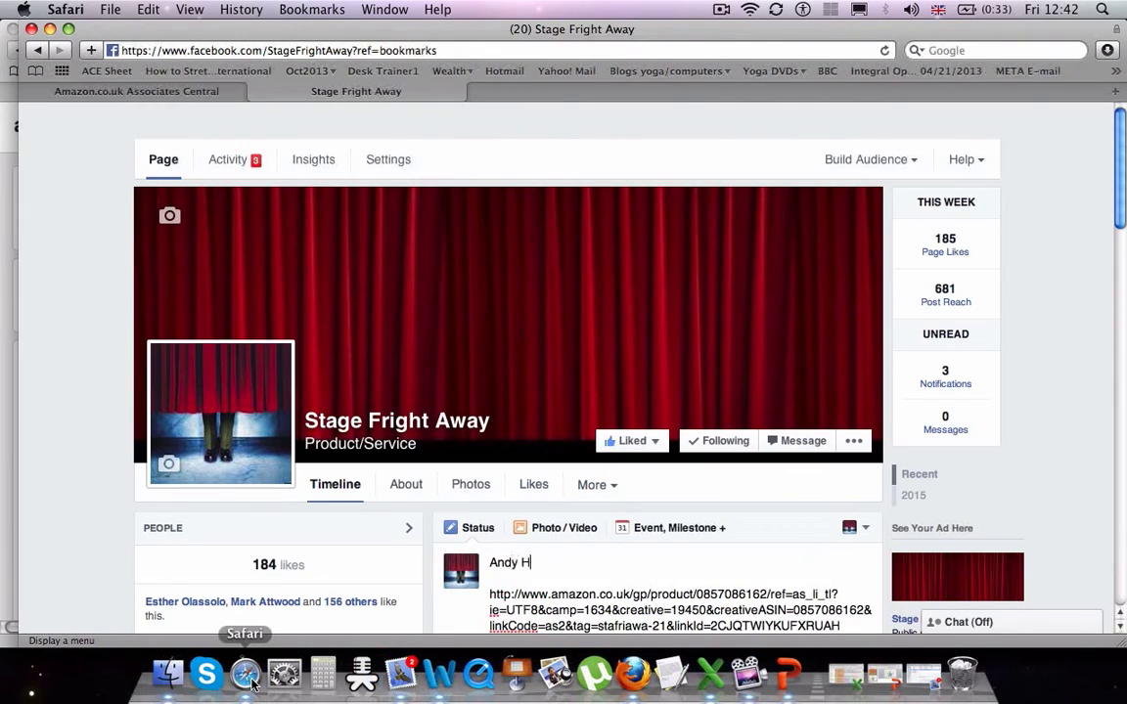
text(arrington - The worlds Le)
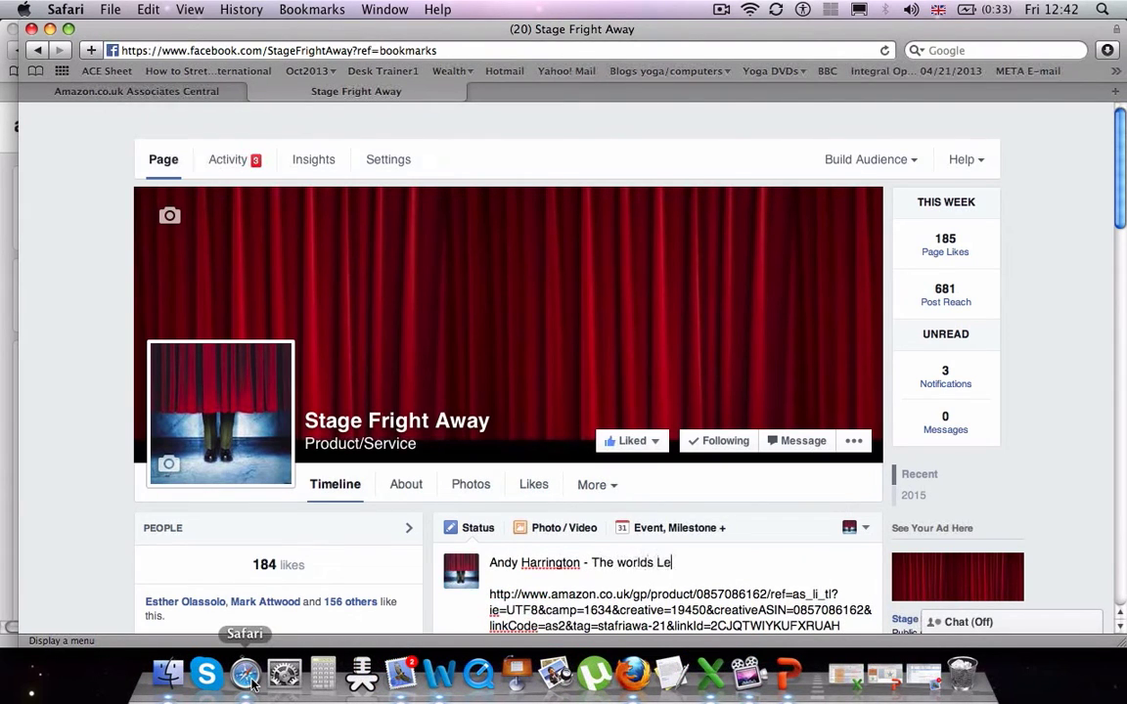
text(ading Public Speaking )
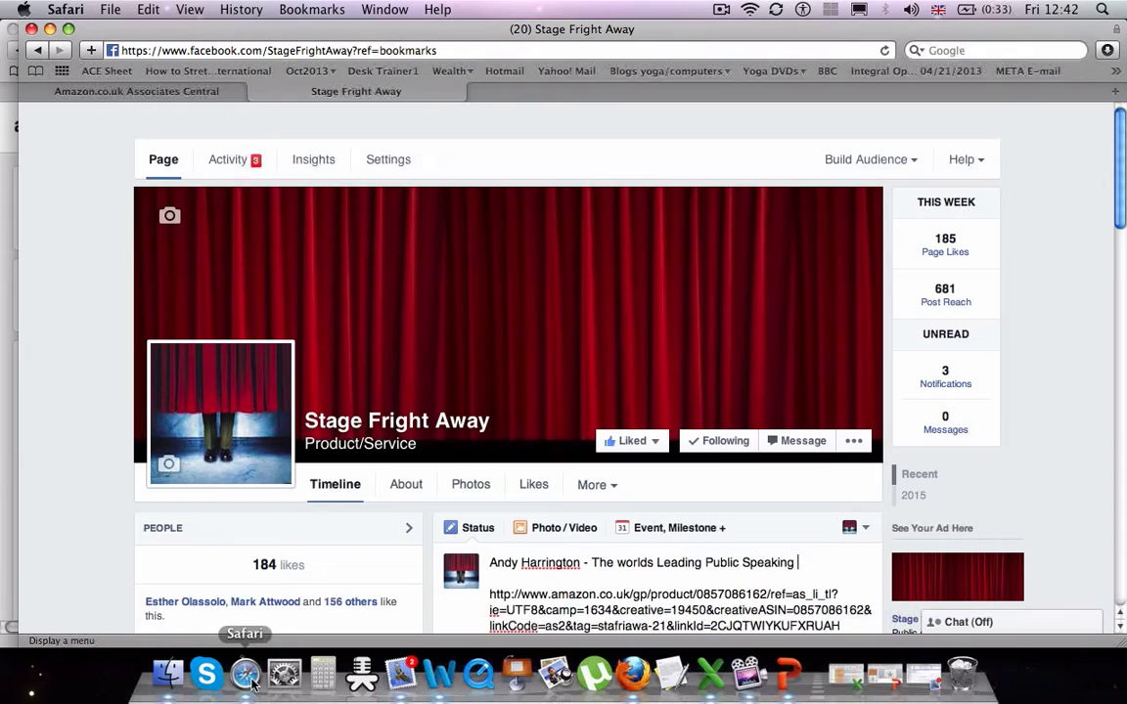
text(Expert, and fortunately for me)
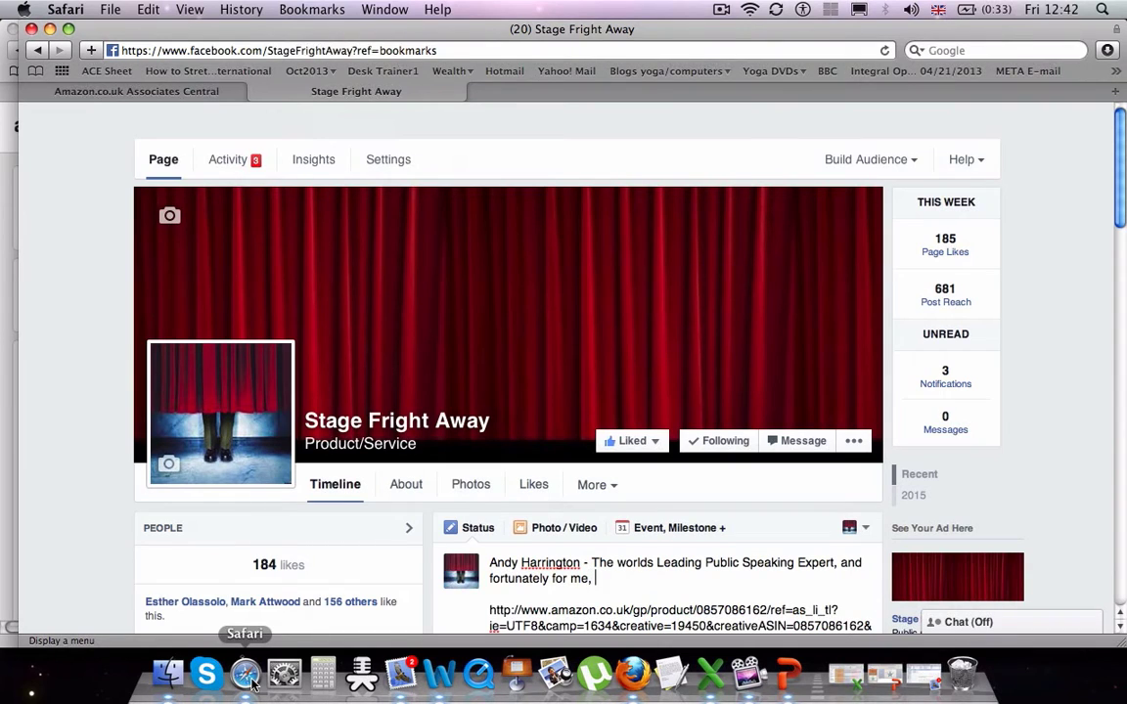
text(, one of my mentors,)
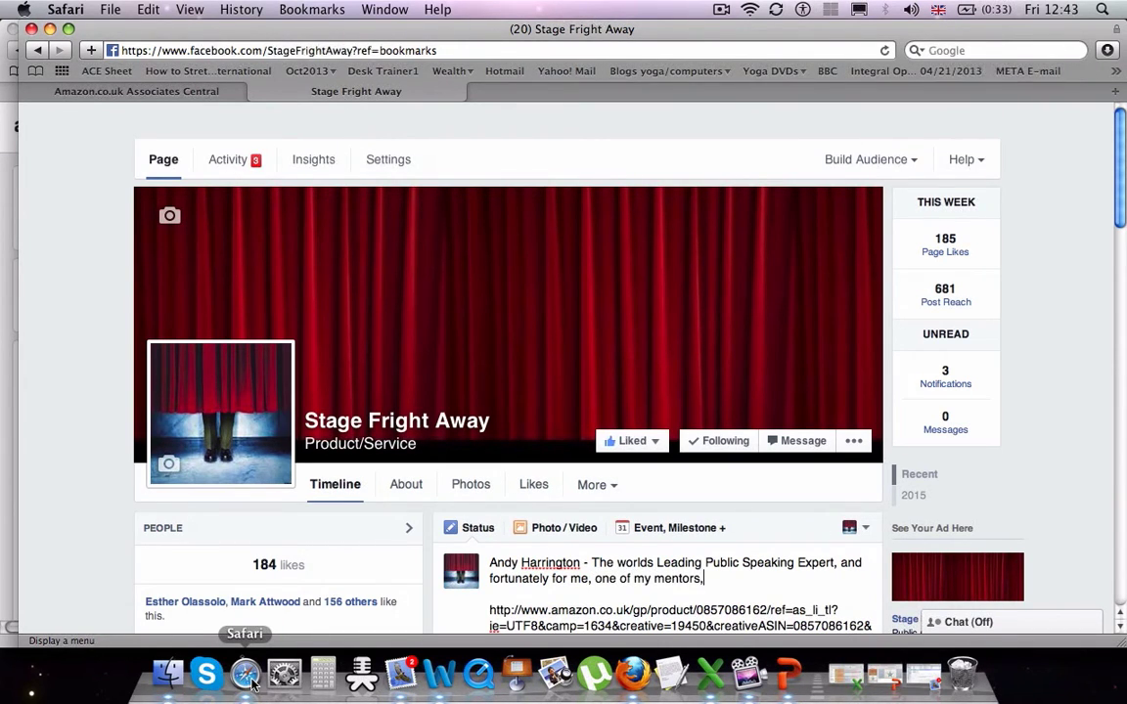
text( is offering his wisdom on how)
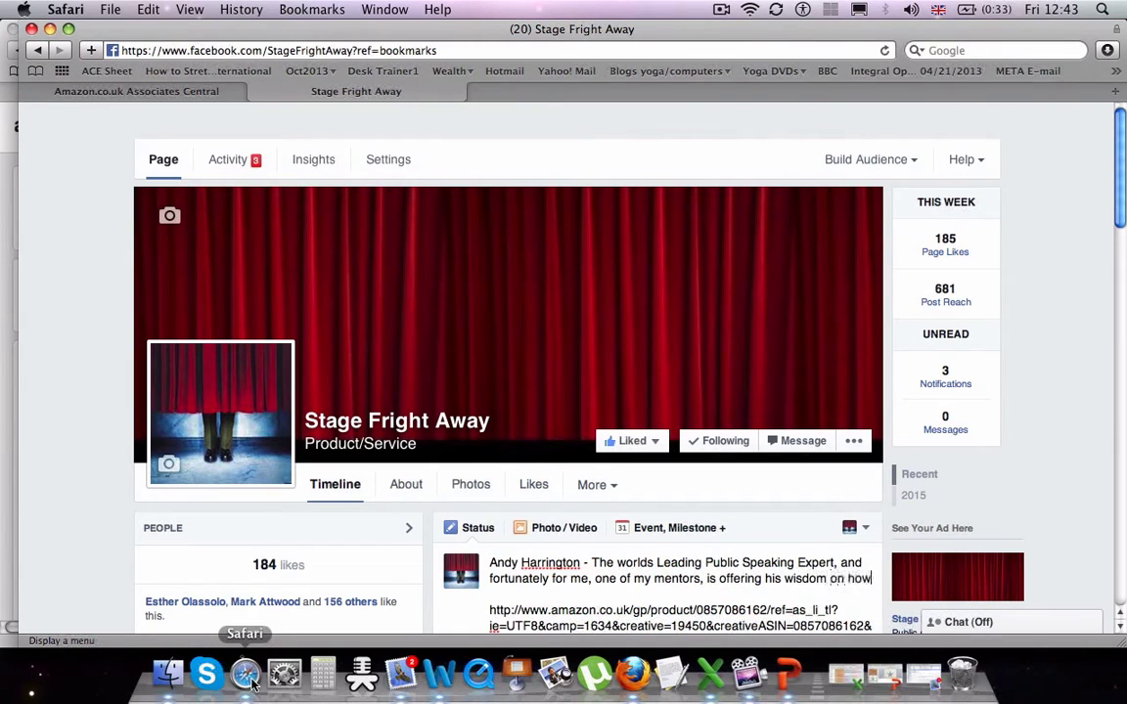
text( to gain your financial )
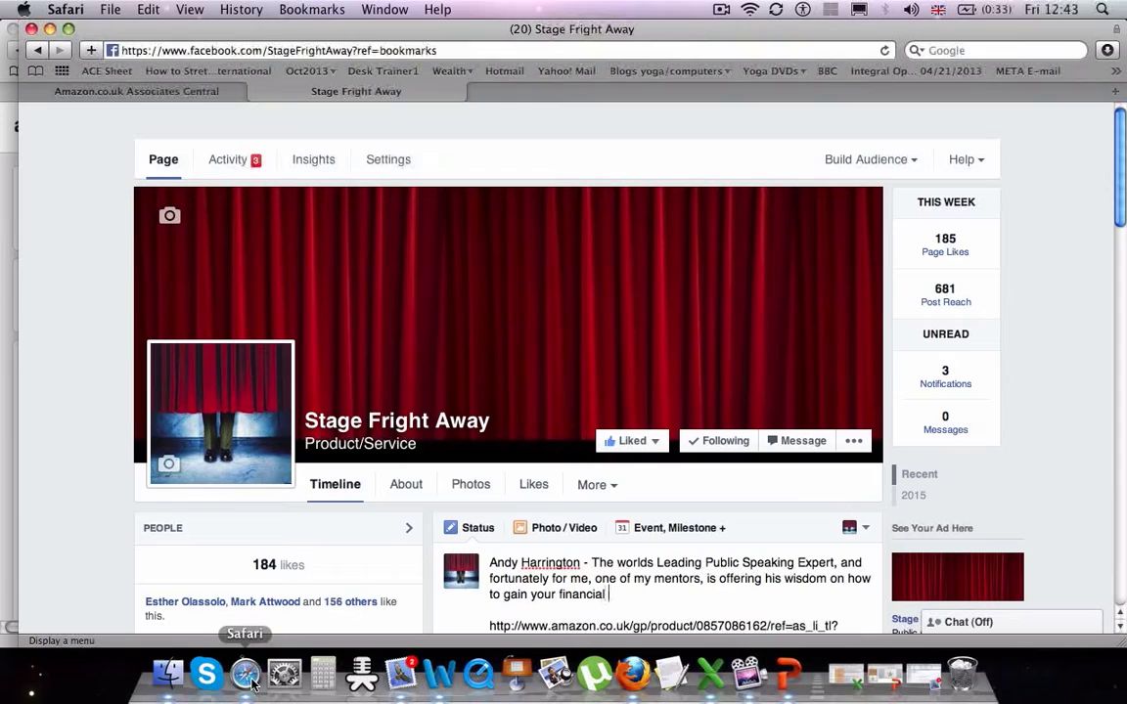
text(freedom in his )
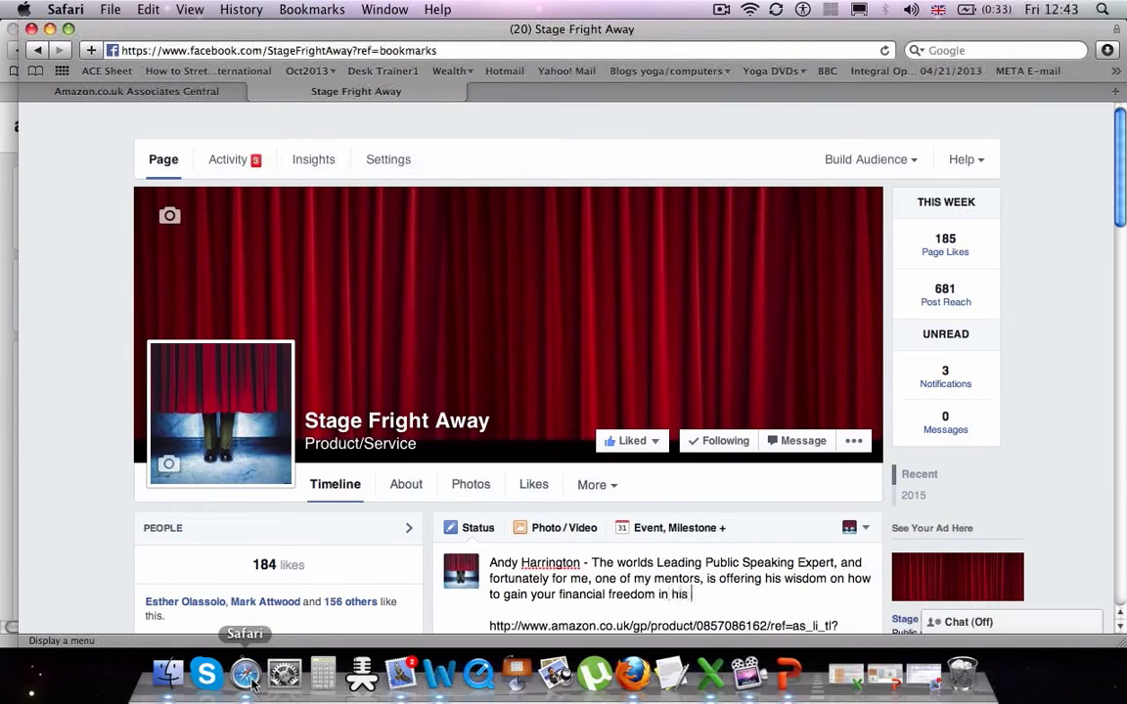
text(brilliant new book)
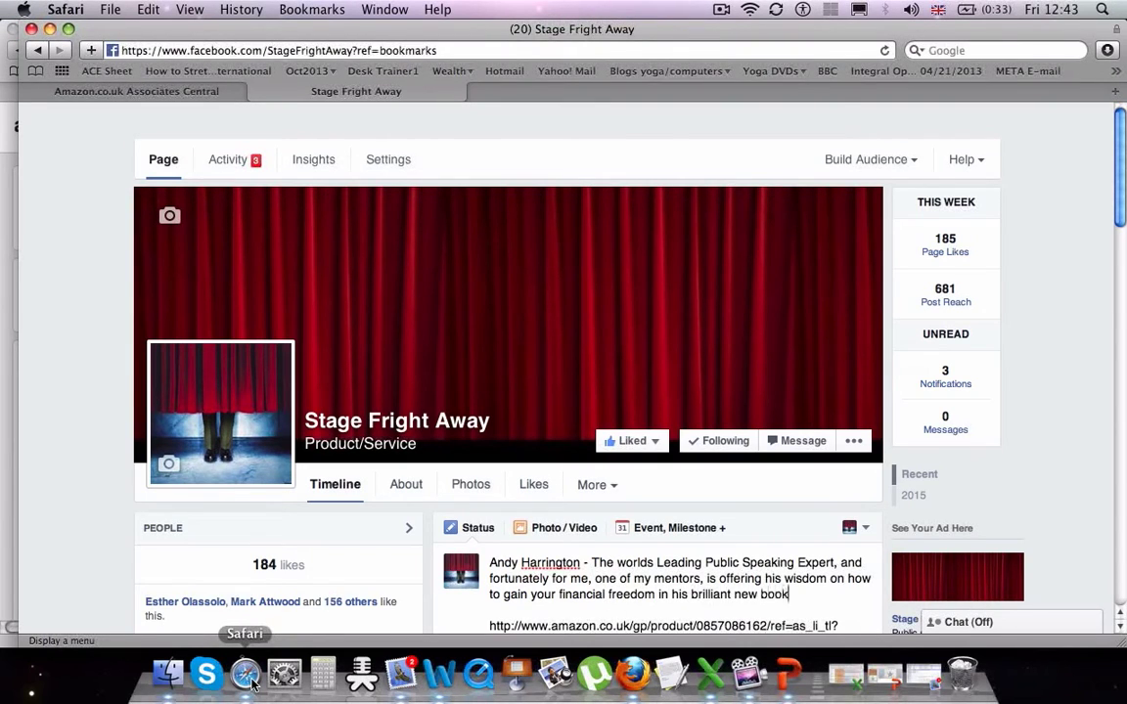
text(...)
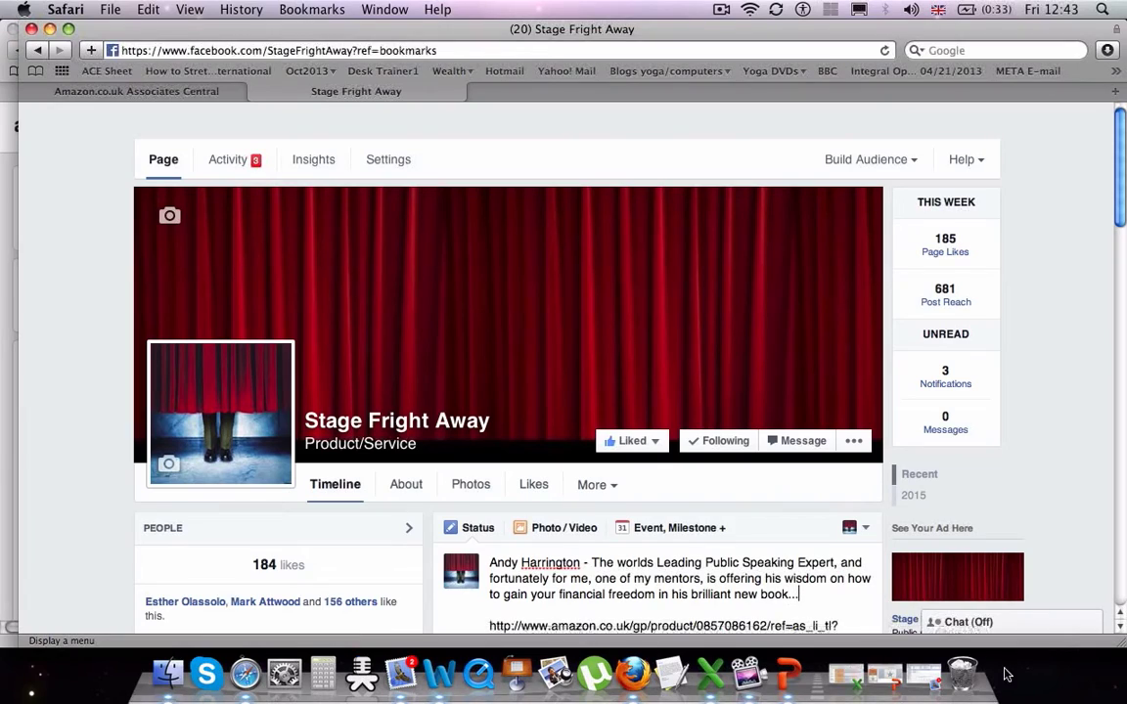
- Remove the raw Amazon URL and trailing blank line, then publish the Stage Fright Away post
scroll(1121, 631, down, 5)
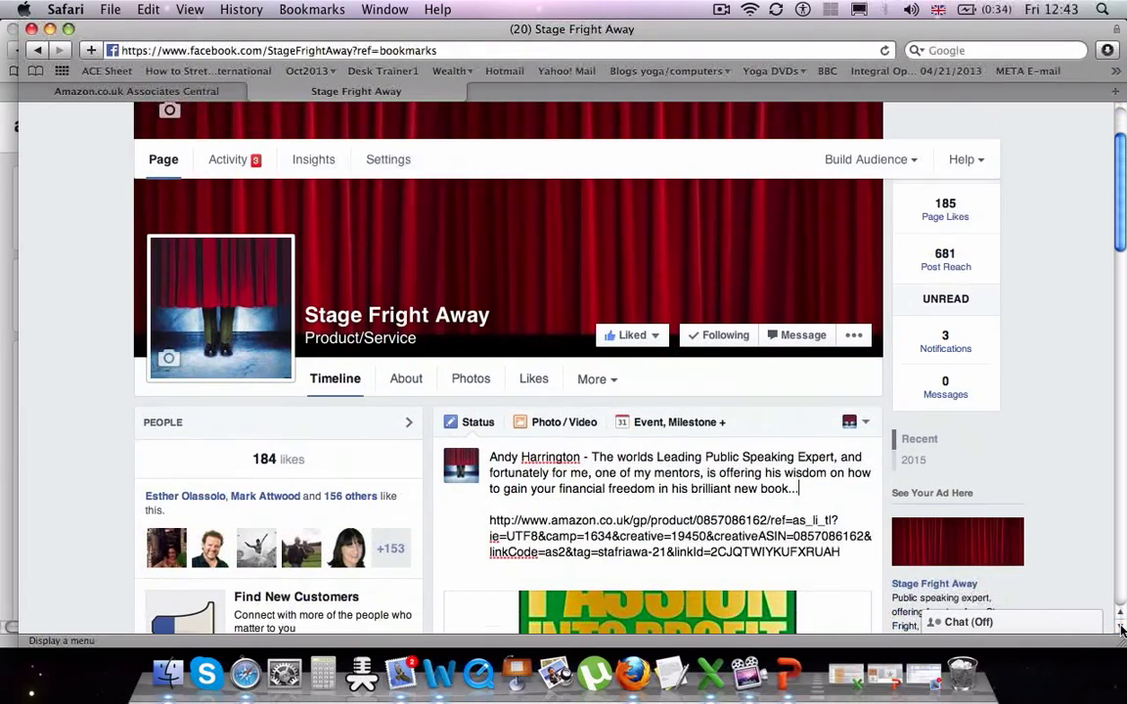
scroll(1120, 631, down, 3)
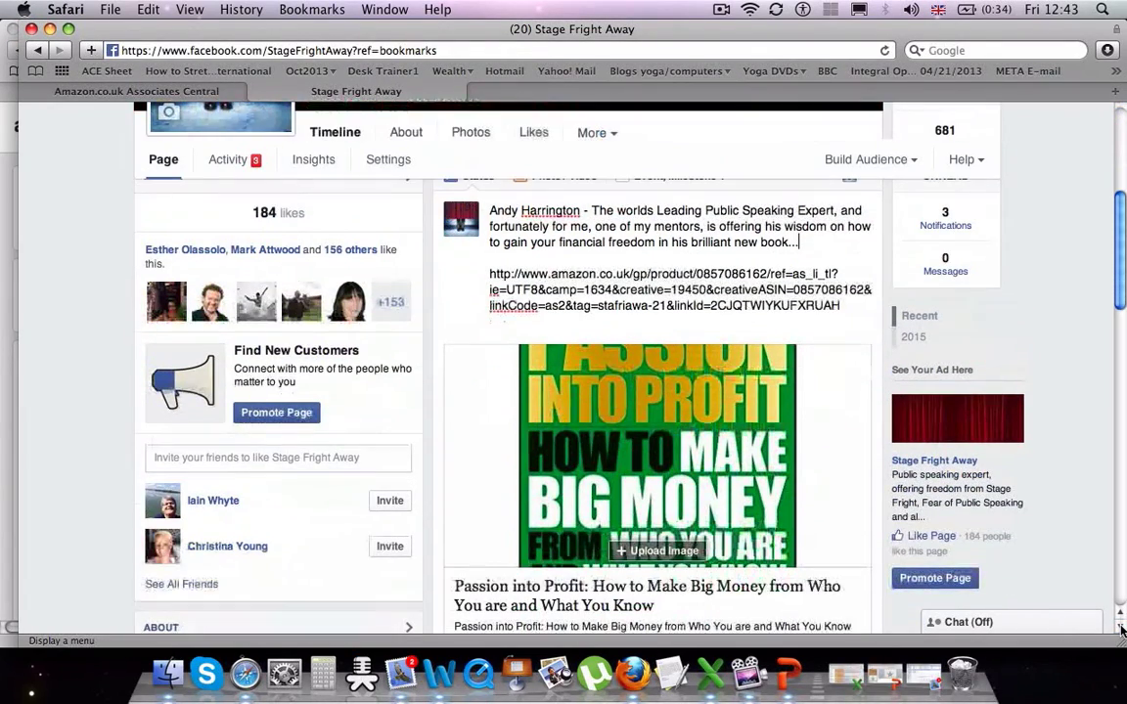
drag(841, 306, 514, 272)
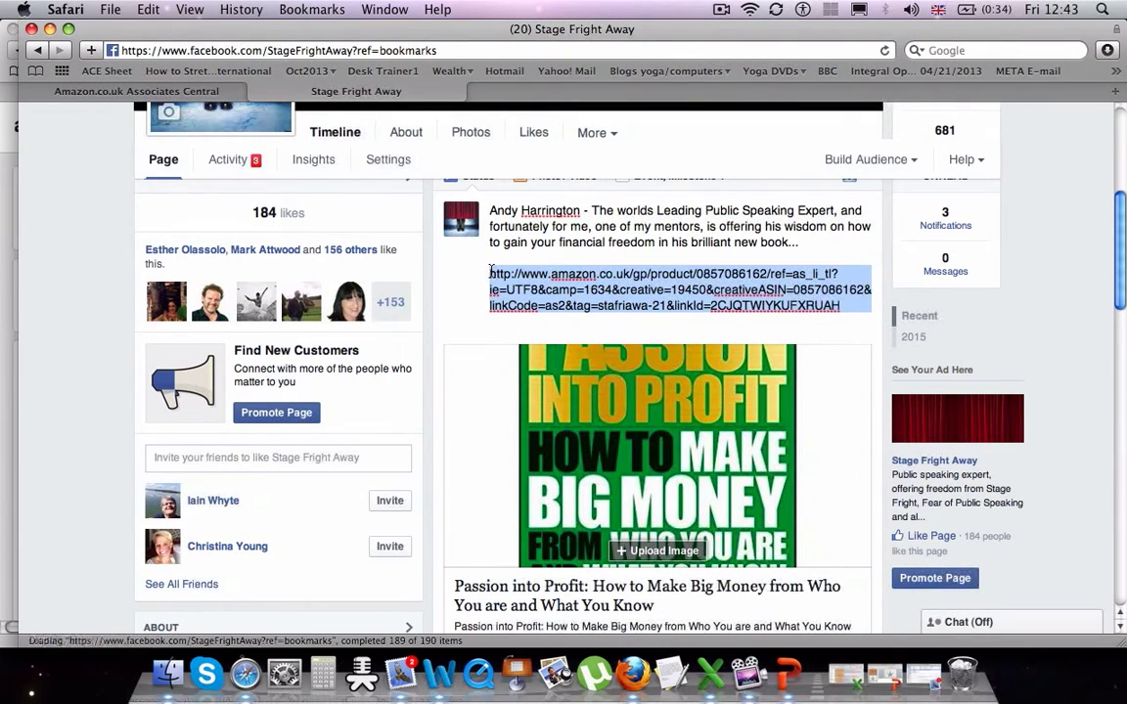
key(BackSpace)
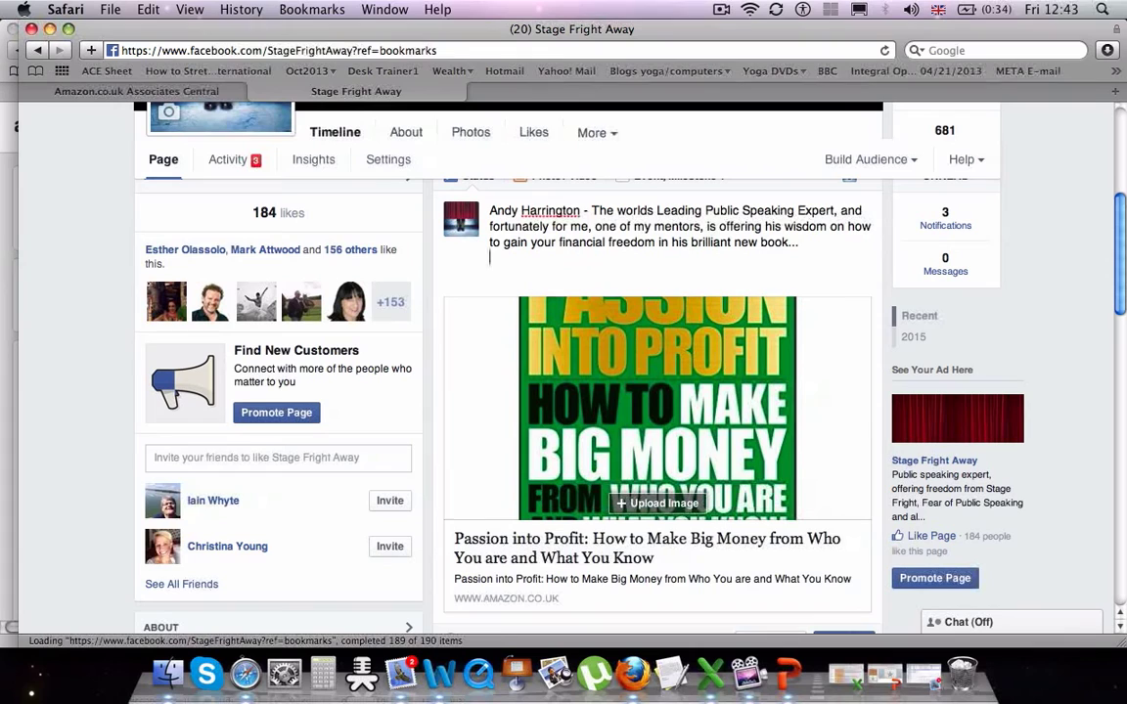
key(BackSpace)
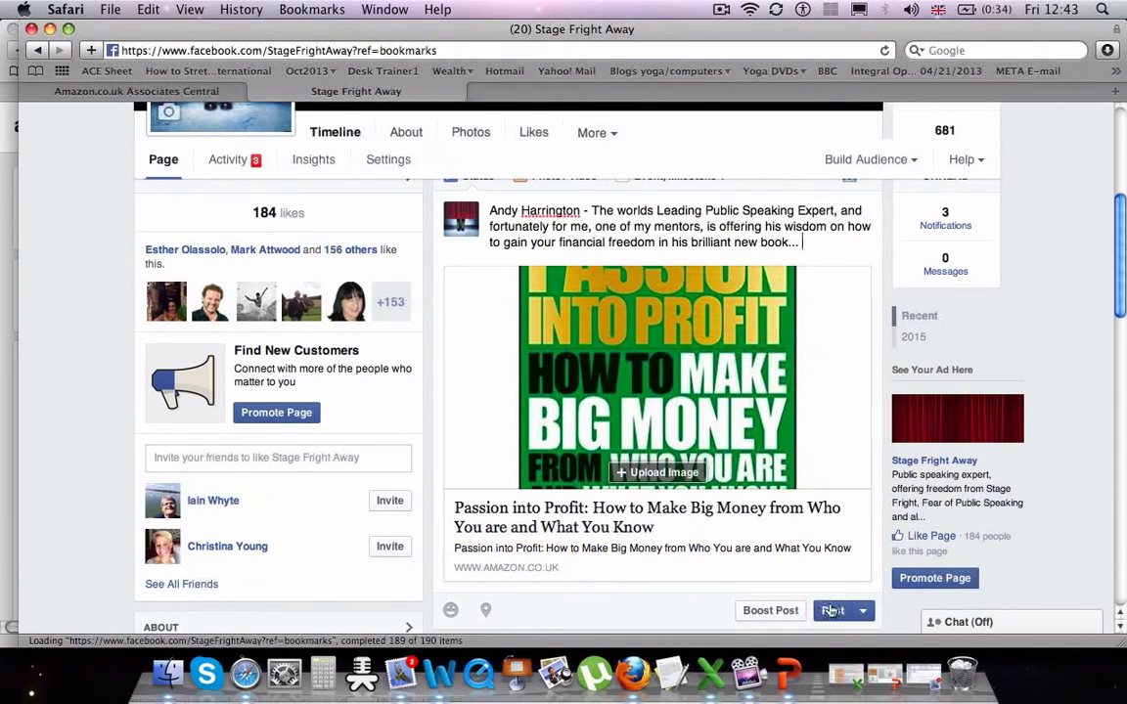
click(832, 610)
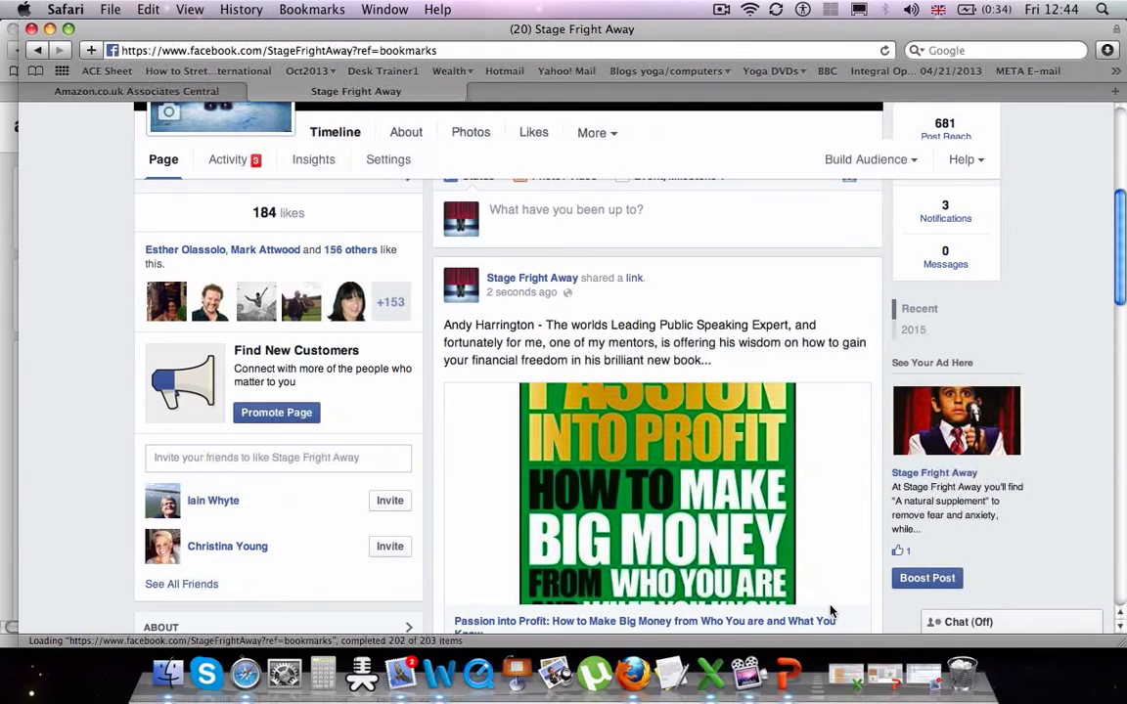
- Follow the post's book link to Amazon and pre-order Passion into Profit for £10.99
click(685, 543)
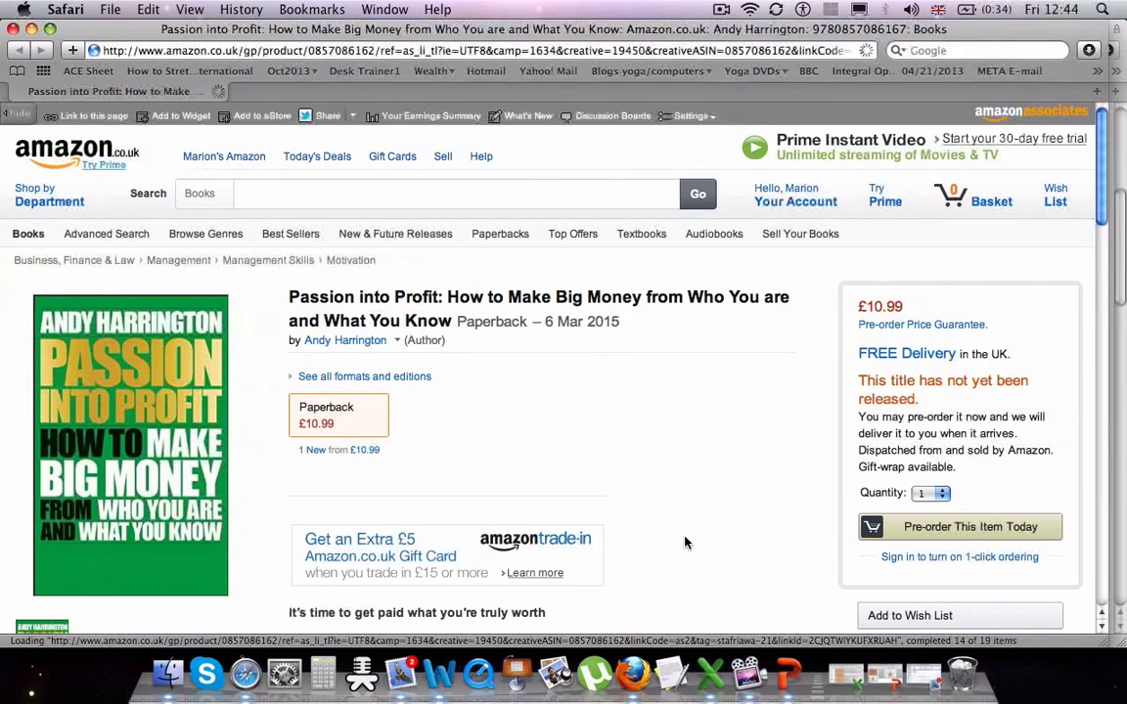
click(936, 530)
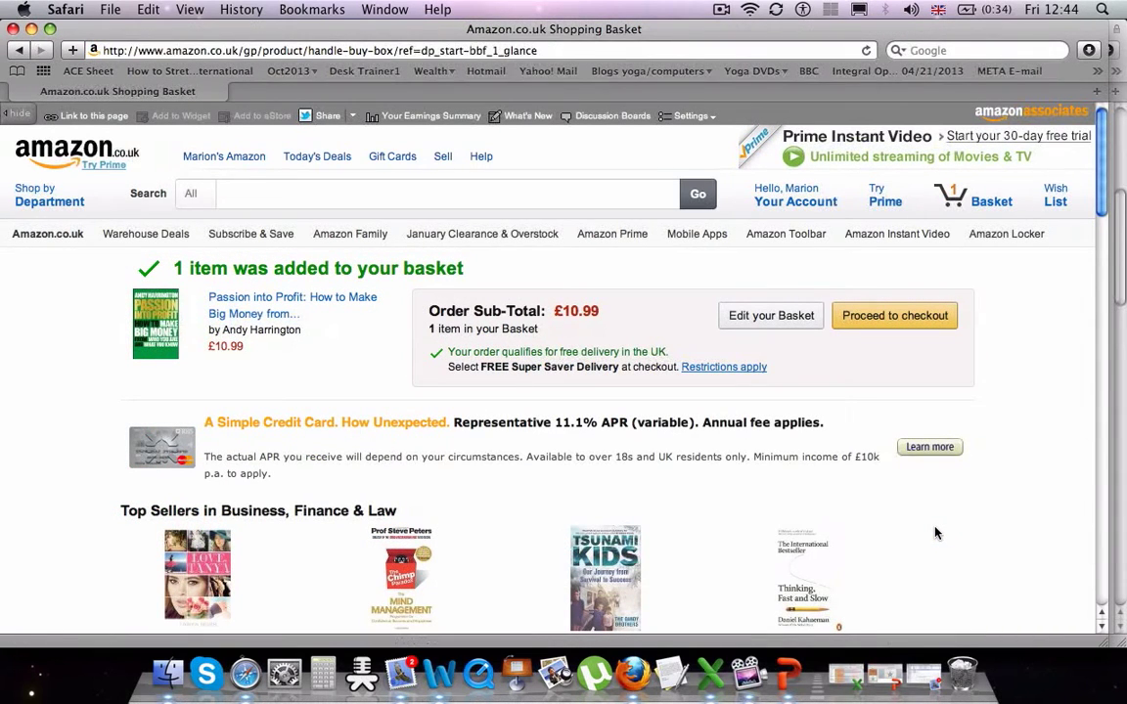